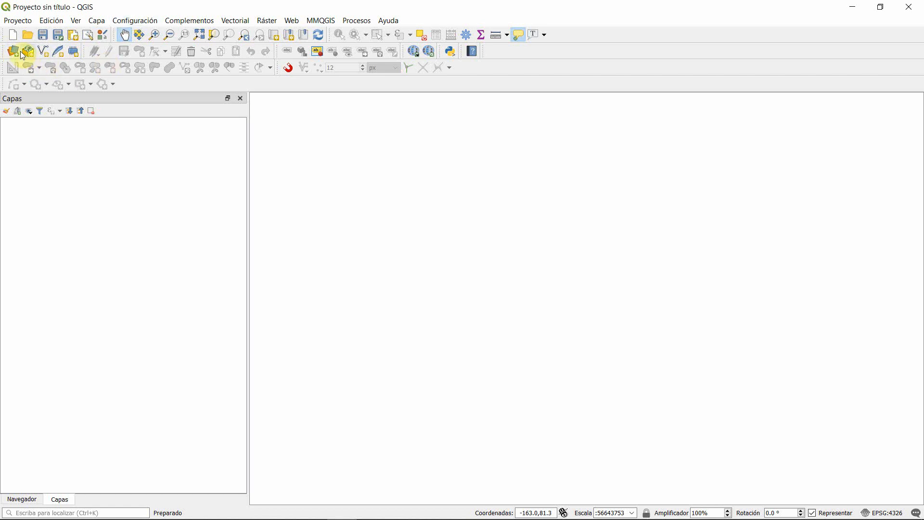
Step: Browse for a vector dataset in the 2_QI_material_practico folder with the file type filter set to Todos los archivos
left_click(14, 52)
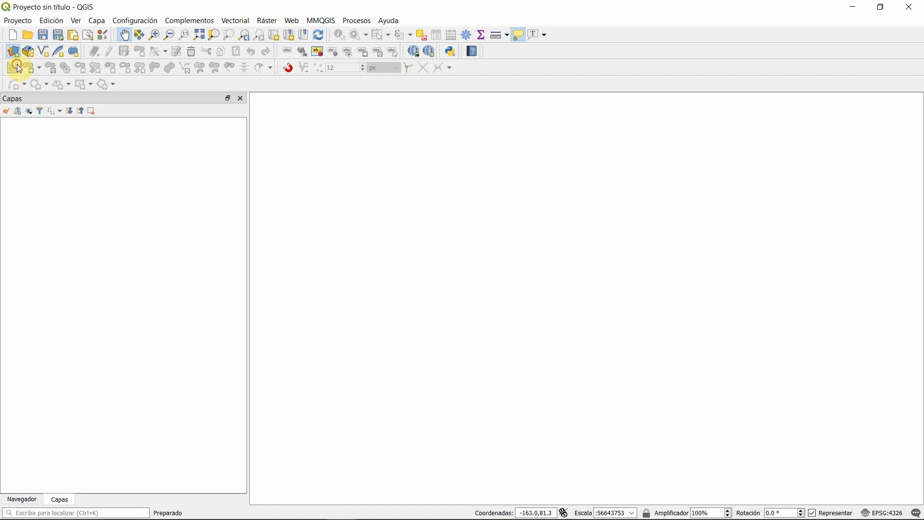
left_click_drag(325, 109, 289, 114)
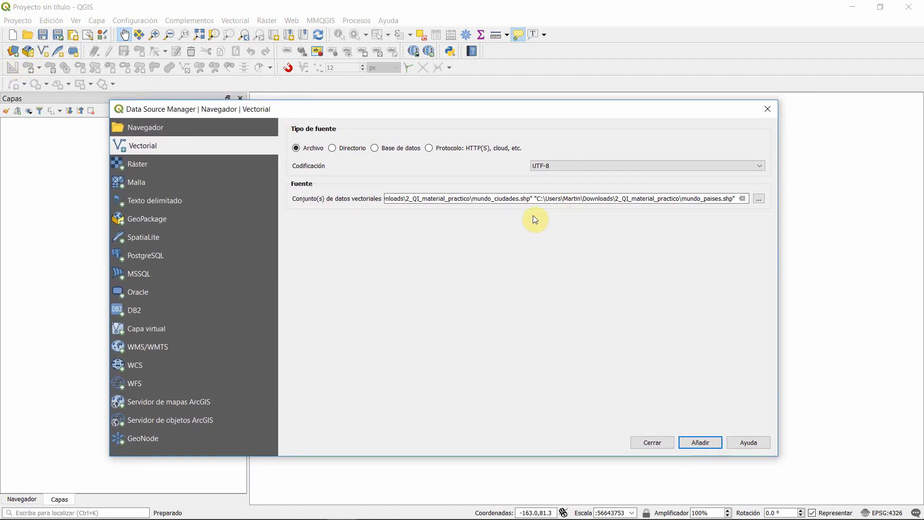
left_click(762, 201)
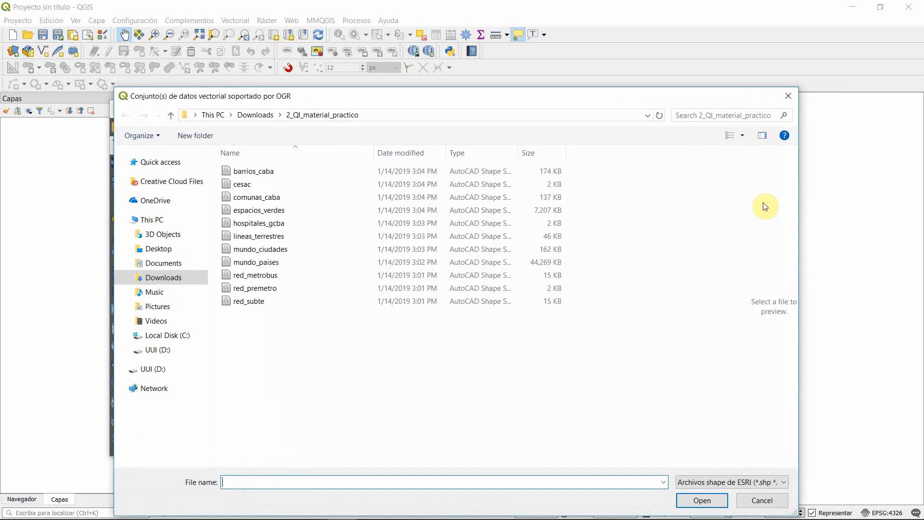
left_click_drag(628, 106, 641, 58)
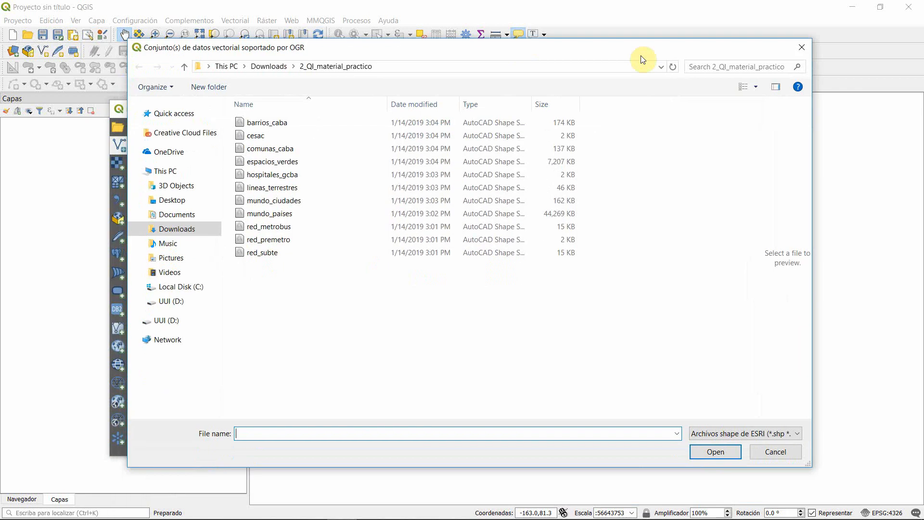
left_click(768, 424)
scroll(773, 366, "down", 5)
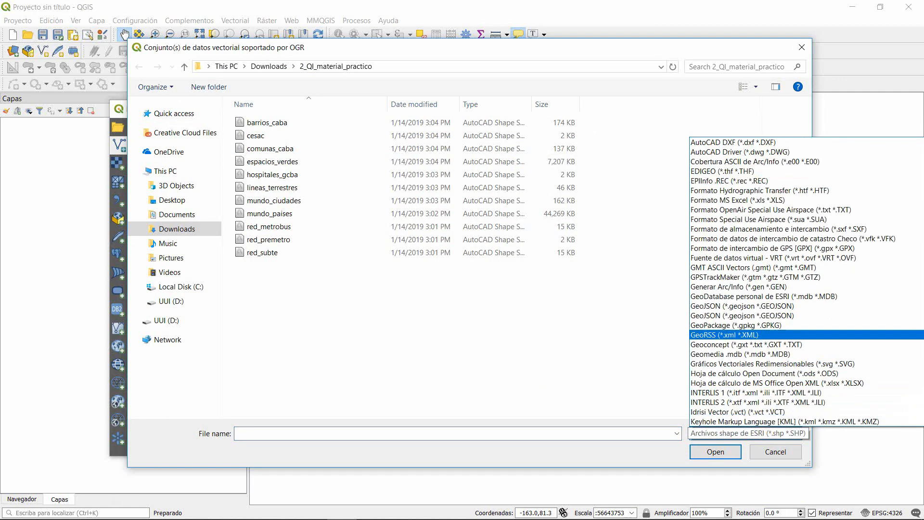
scroll(772, 365, "up", 9)
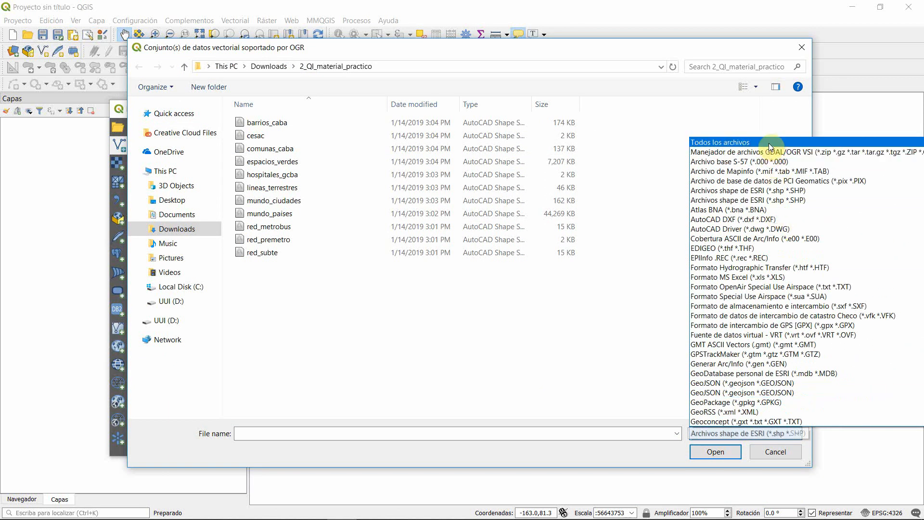
left_click(769, 143)
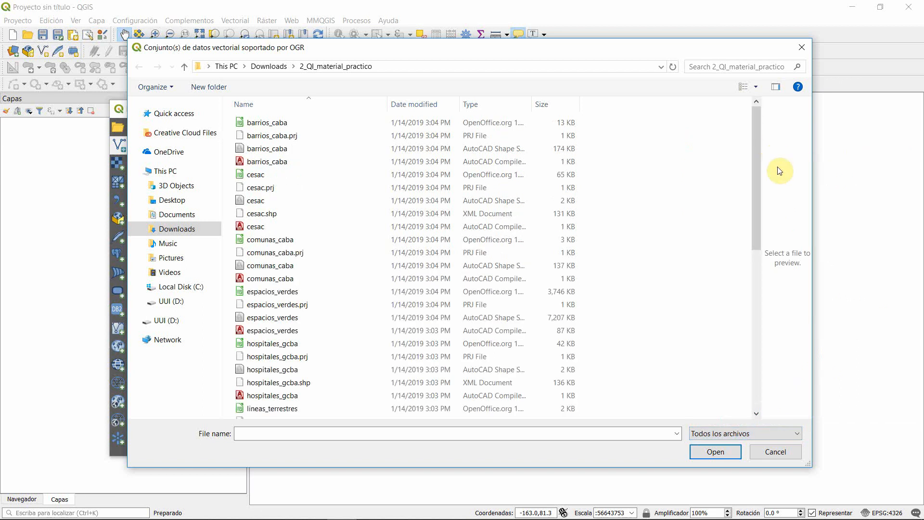
Step: Select all five mundo_paises component files together in the file list
left_click_drag(755, 186, 749, 279)
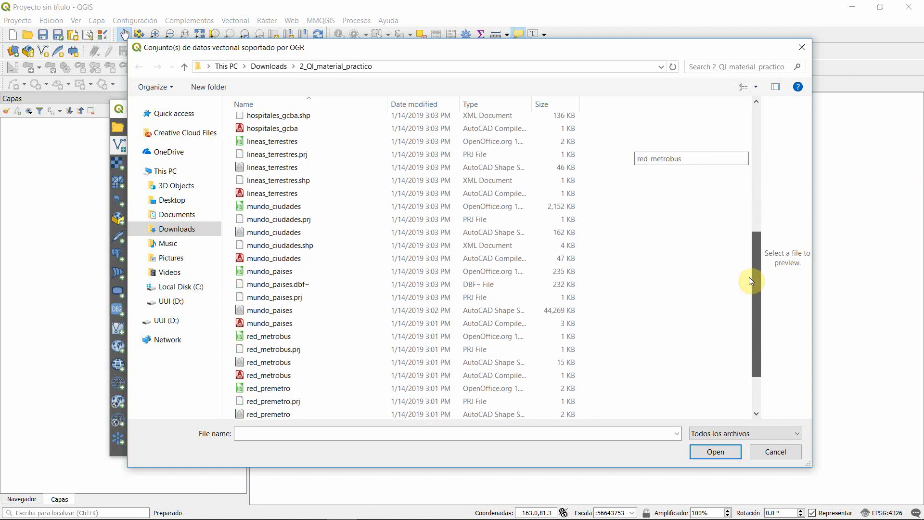
left_click_drag(750, 279, 748, 278)
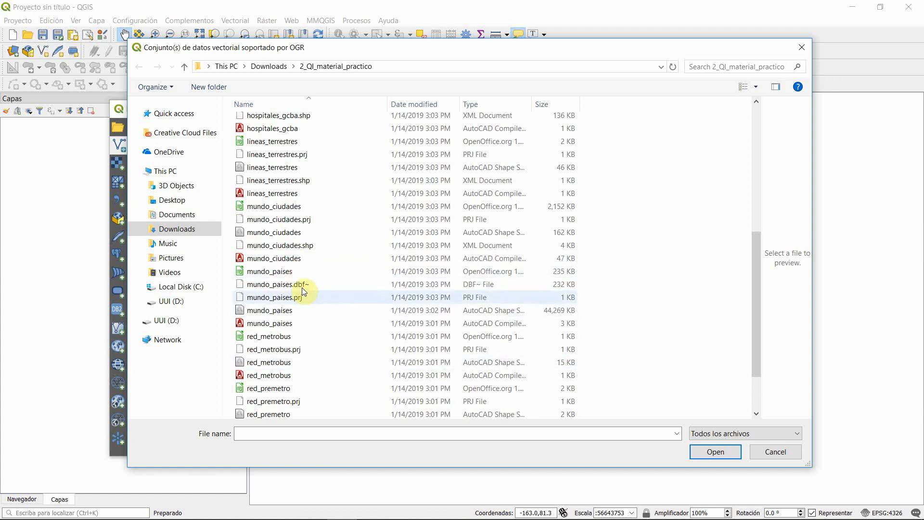
left_click(310, 274)
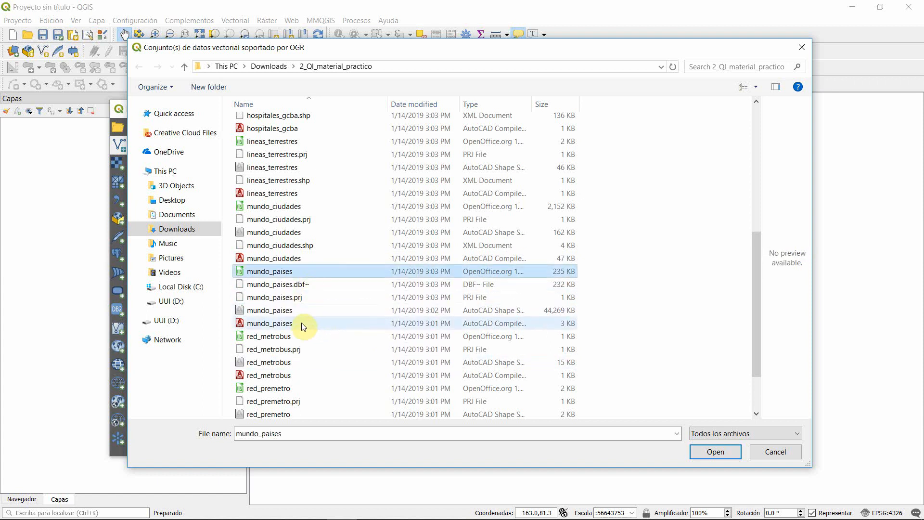
left_click(303, 323, "ctrl")
left_click(302, 310, "ctrl")
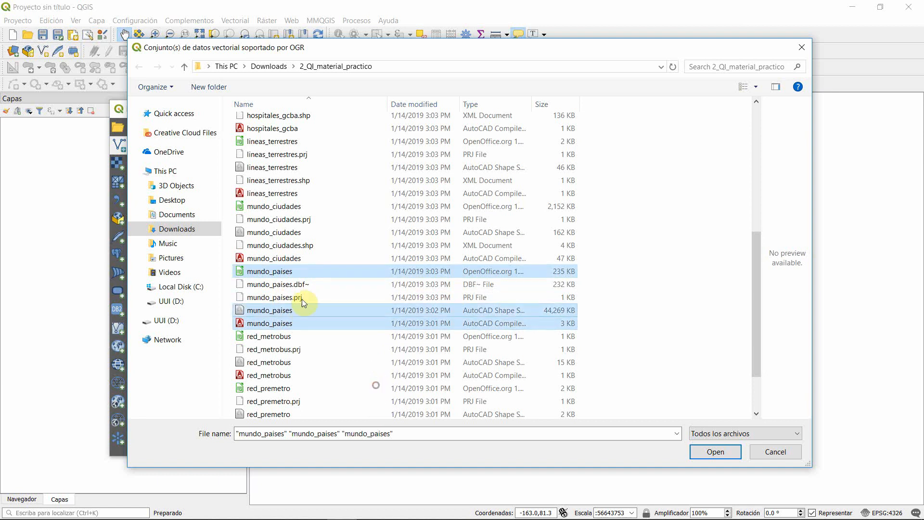
left_click(304, 297, "ctrl")
left_click(307, 285, "ctrl")
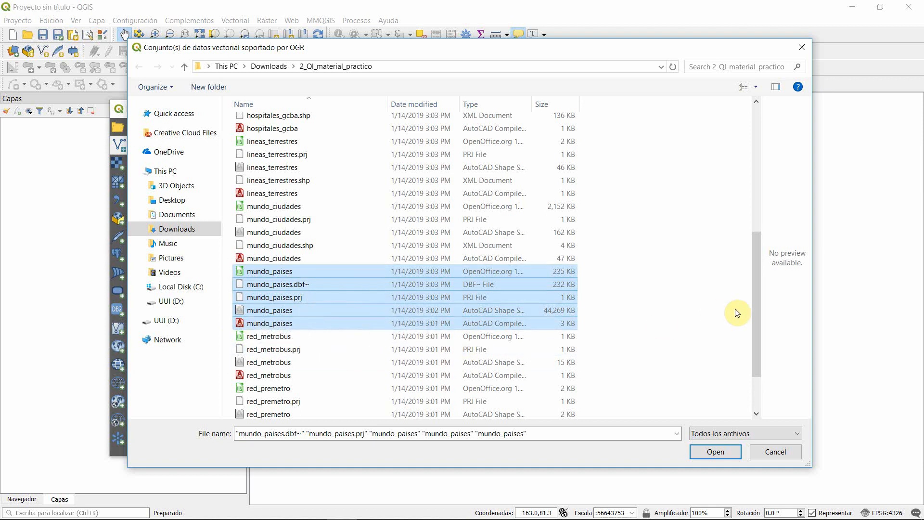
Step: Add only the mundo_paises shape file as a vector layer and make it visible on the map
left_click(308, 315)
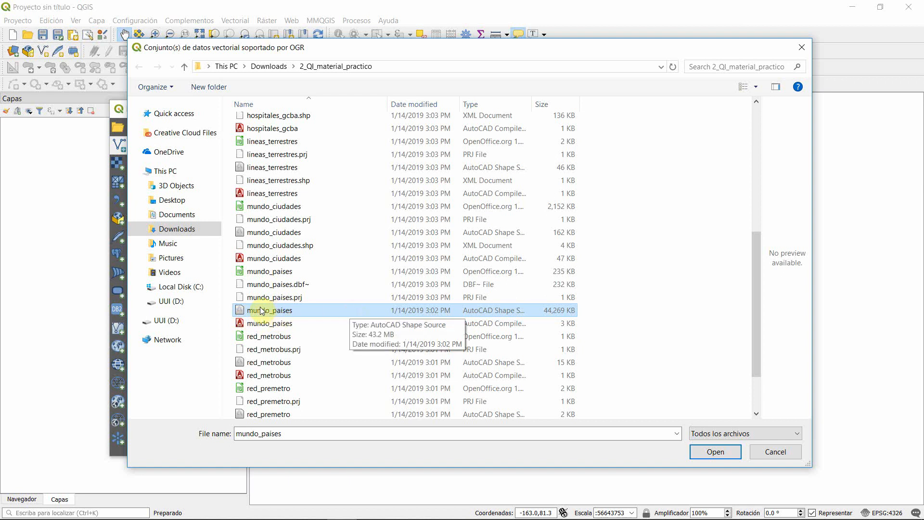
key("Return")
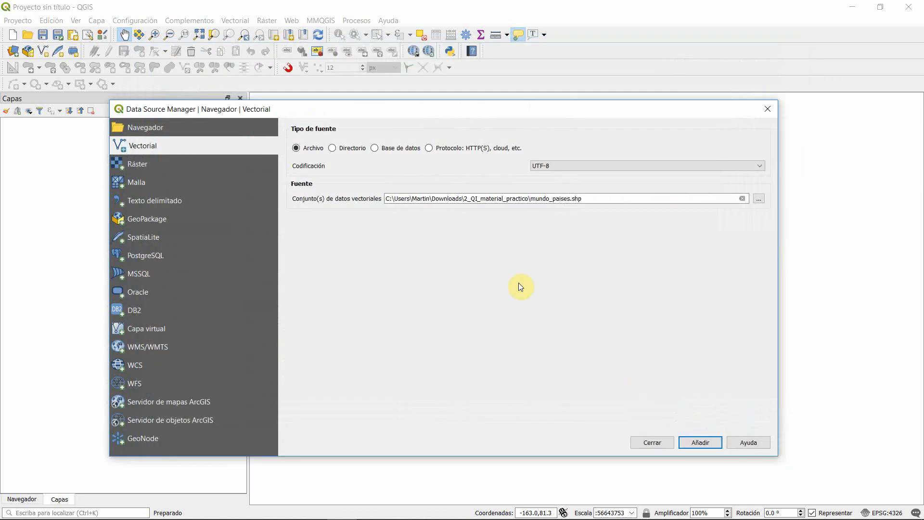
left_click(699, 443)
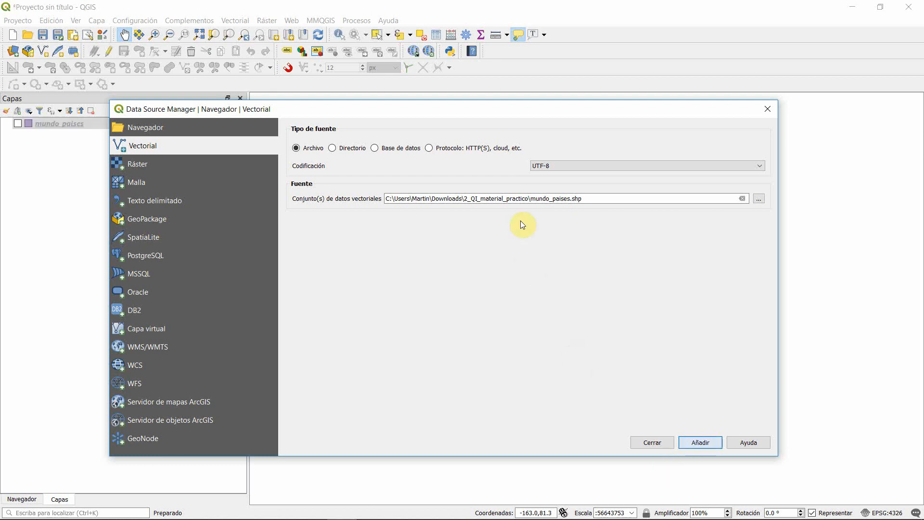
left_click(652, 442)
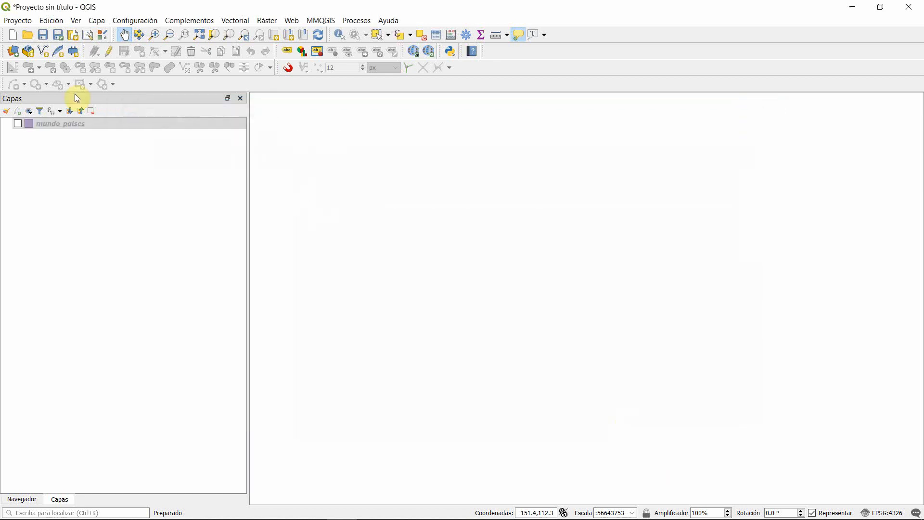
left_click(18, 124)
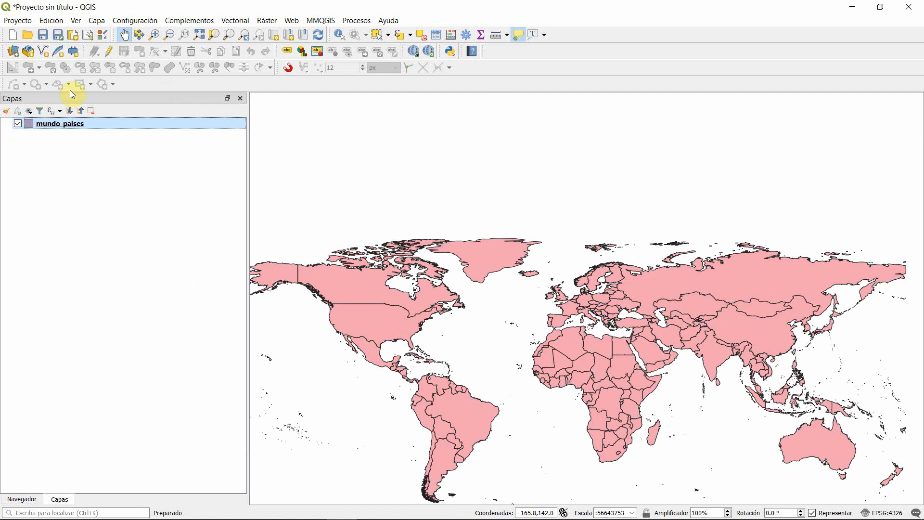
Step: Browse for more vector datasets, limiting the file list to ESRI shape files (*.shp)
left_click(13, 52)
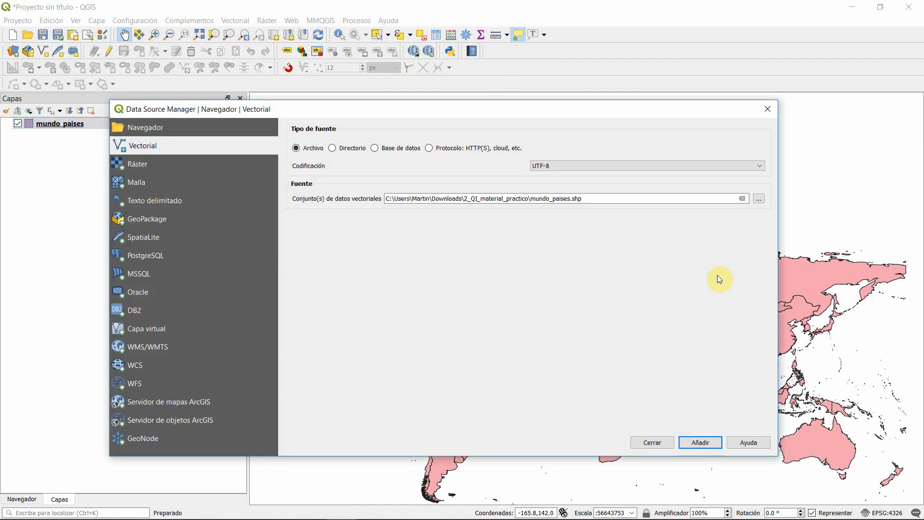
left_click(759, 199)
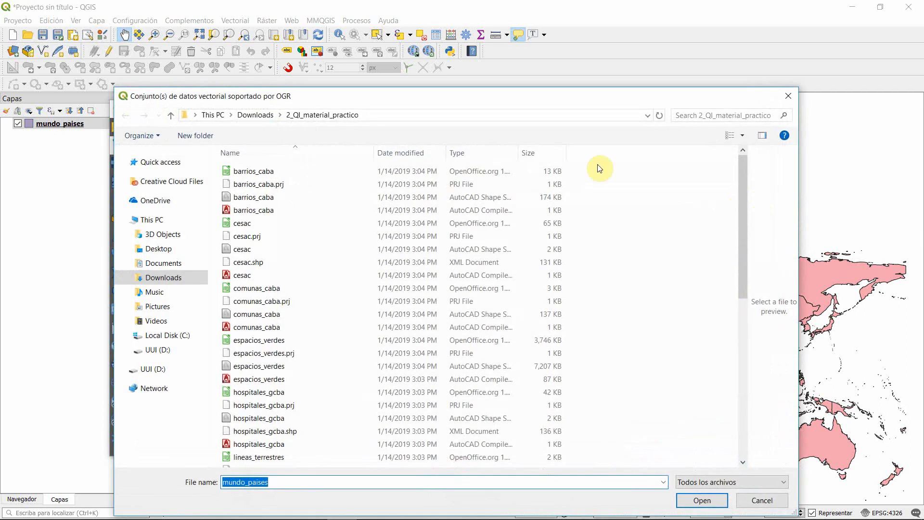
left_click_drag(424, 102, 441, 61)
left_click(782, 439)
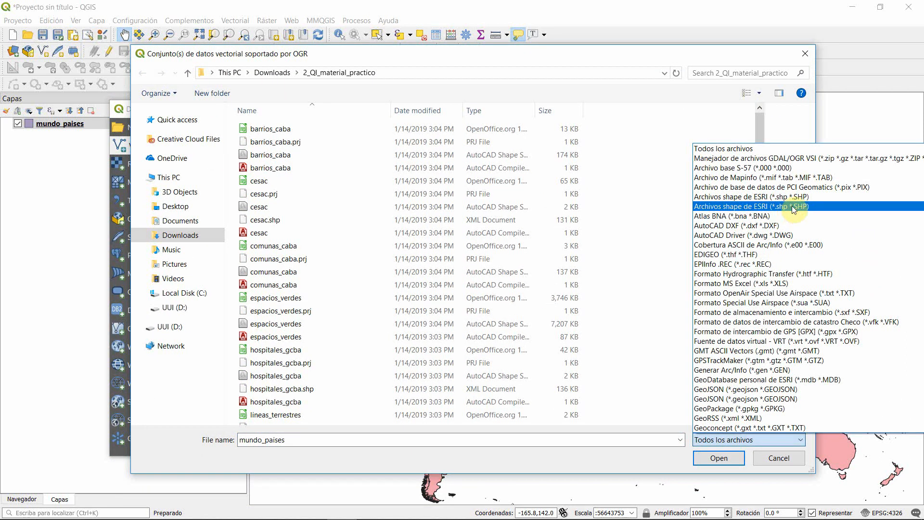
left_click(797, 199)
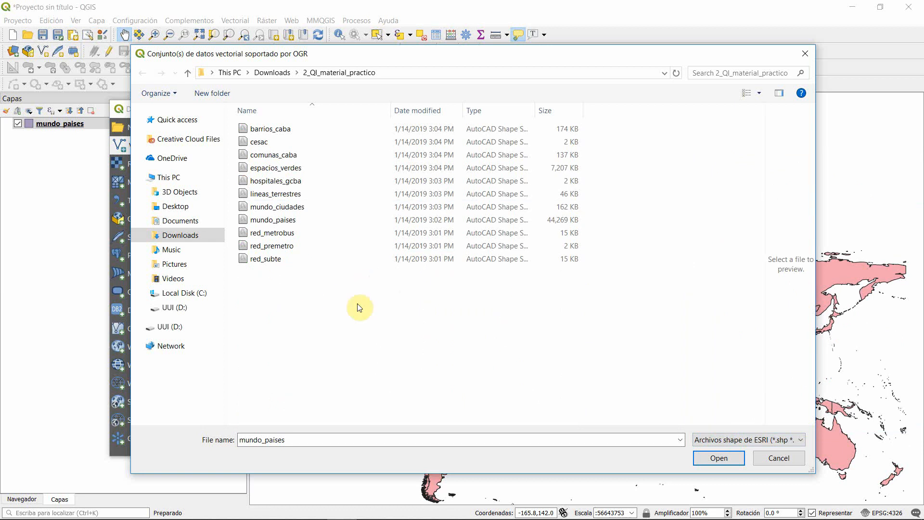
Step: Add the lineas_terrestres and mundo_ciudades shapefiles together as vector layers and close the data source manager
left_click(313, 206)
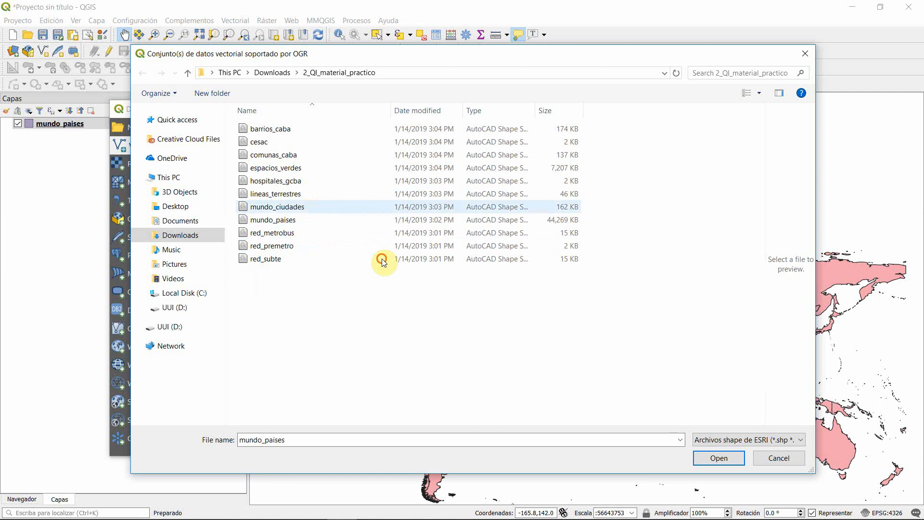
left_click(303, 195, "ctrl")
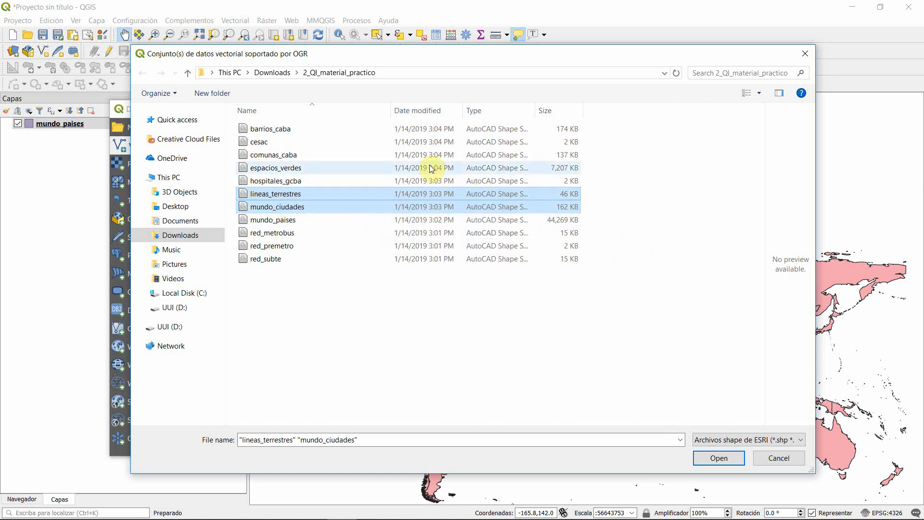
left_click(722, 458)
left_click(701, 442)
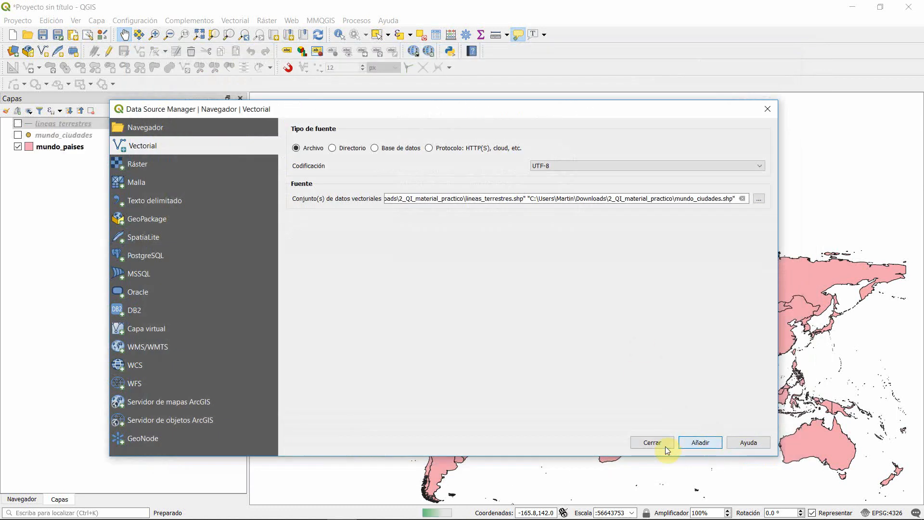
left_click(652, 441)
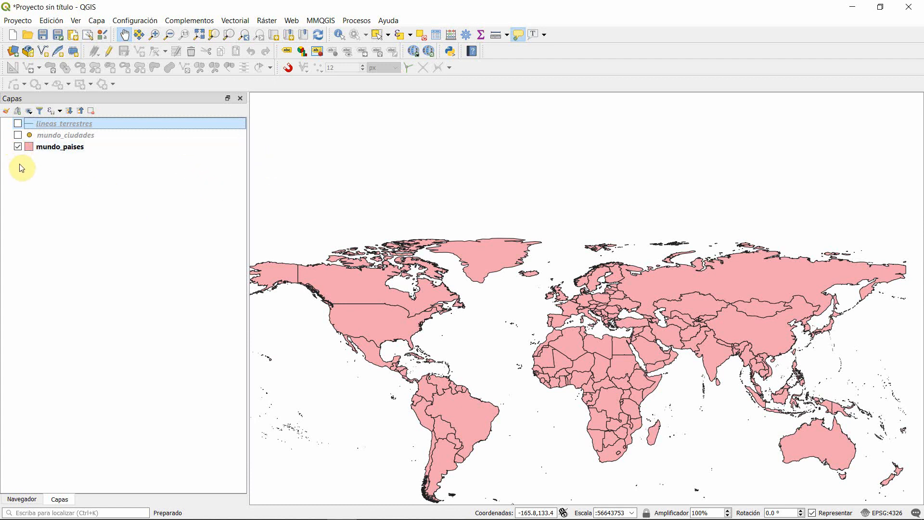
Step: Make the mundo_ciudades and lineas_terrestres layers visible on the map
left_click(18, 136)
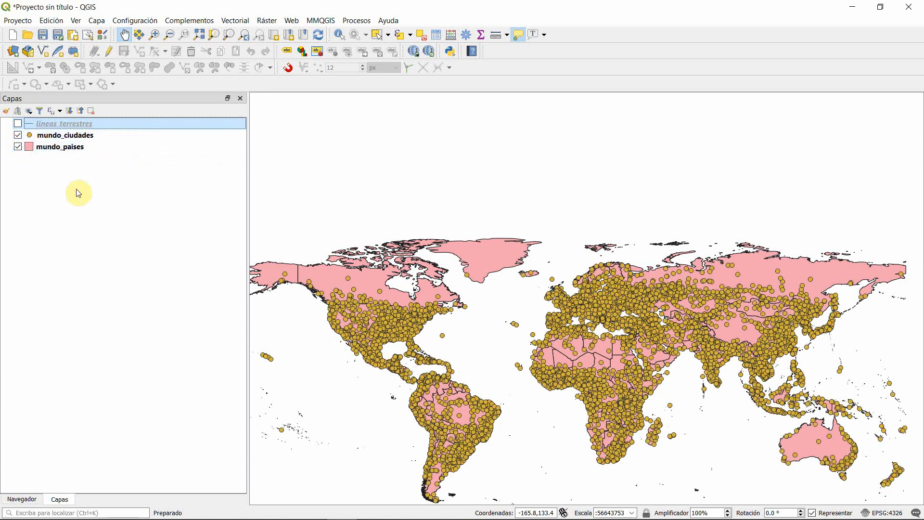
left_click(30, 113)
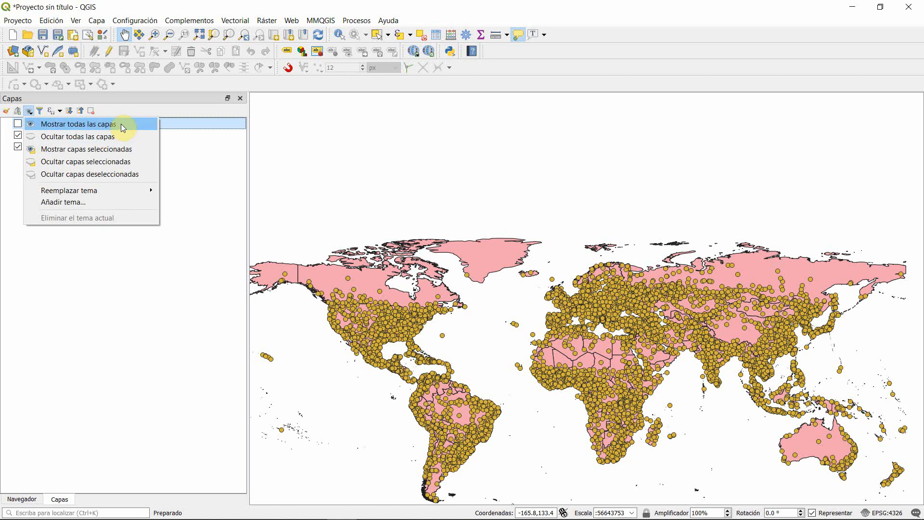
left_click(245, 142)
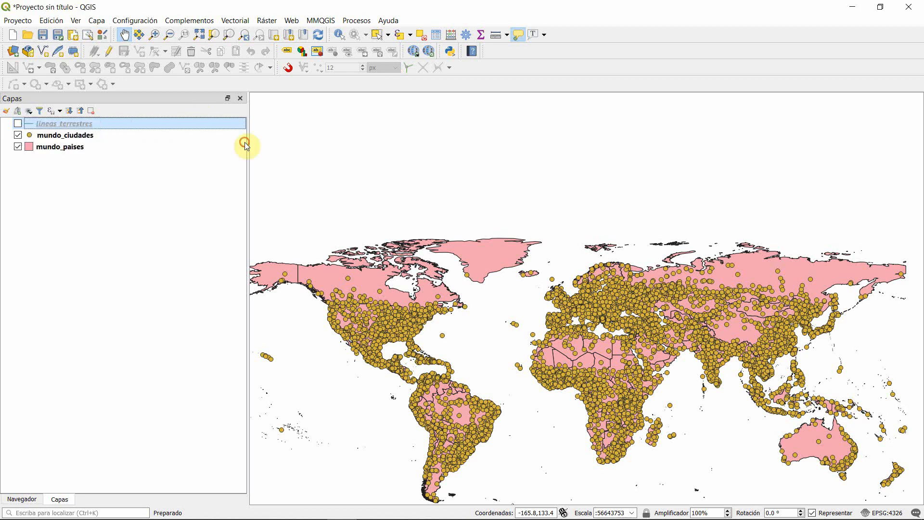
left_click(17, 124)
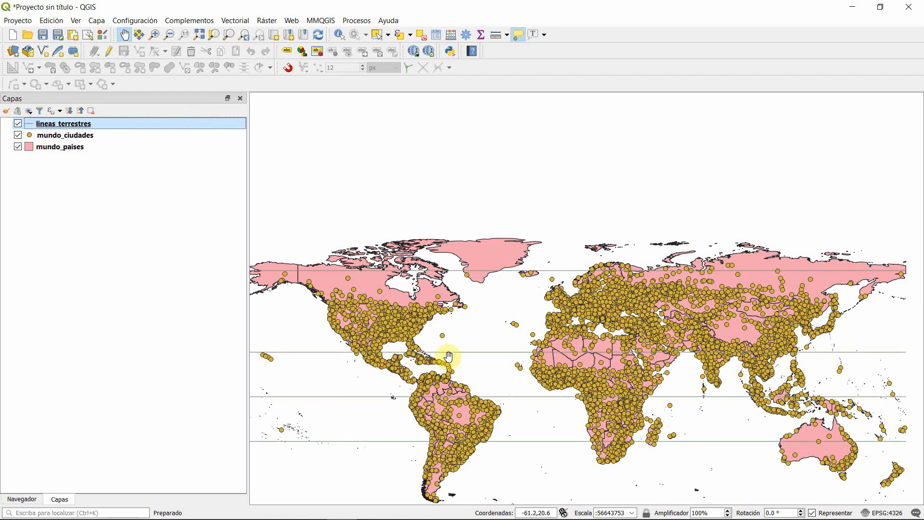
left_click_drag(448, 356, 447, 259)
left_click_drag(559, 325, 565, 360)
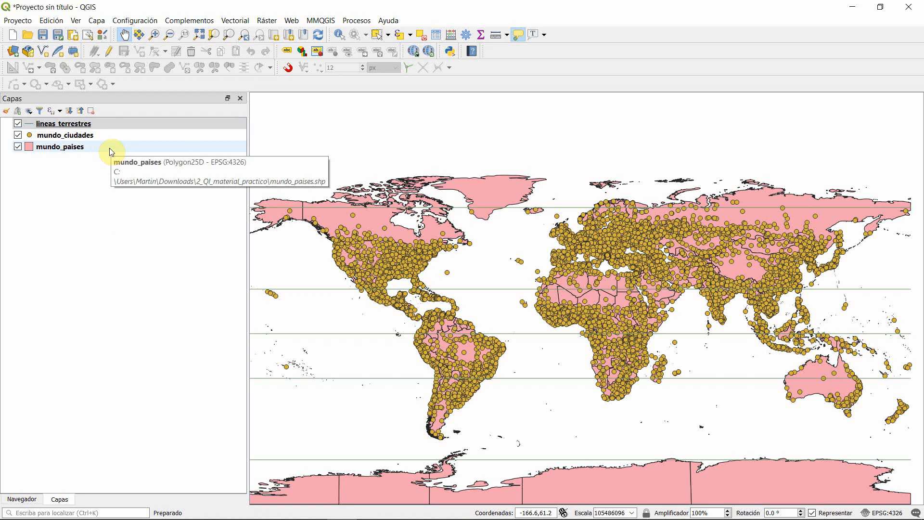
Step: Move the mundo_paises layer to the top of the layer order and back below the other layers
left_click(61, 151)
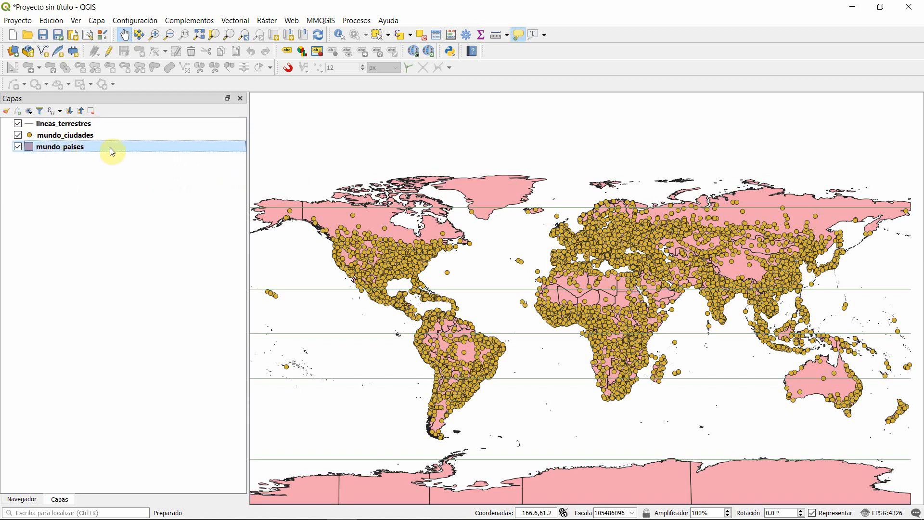
mouse_move(110, 148)
left_mouse_down()
mouse_move(138, 185)
mouse_move(154, 121)
left_mouse_up()
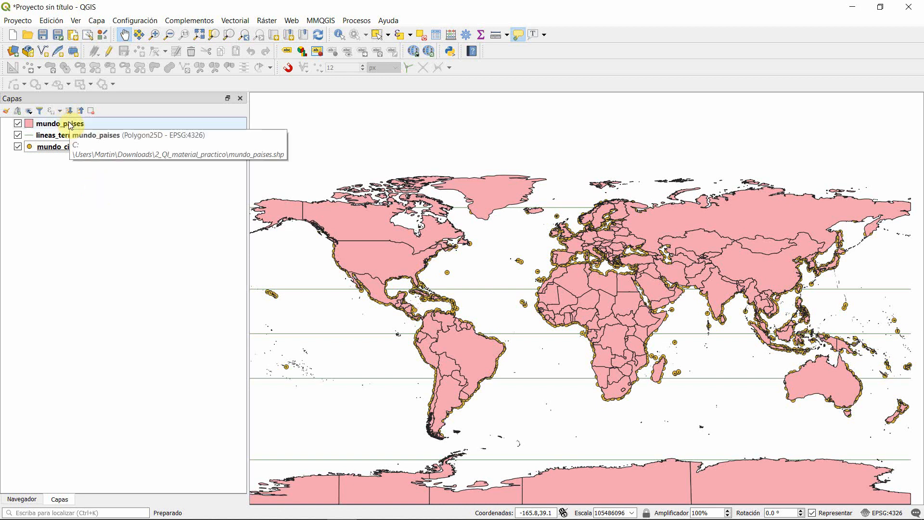
mouse_move(70, 125)
left_mouse_down()
mouse_move(135, 182)
mouse_move(89, 221)
left_mouse_up()
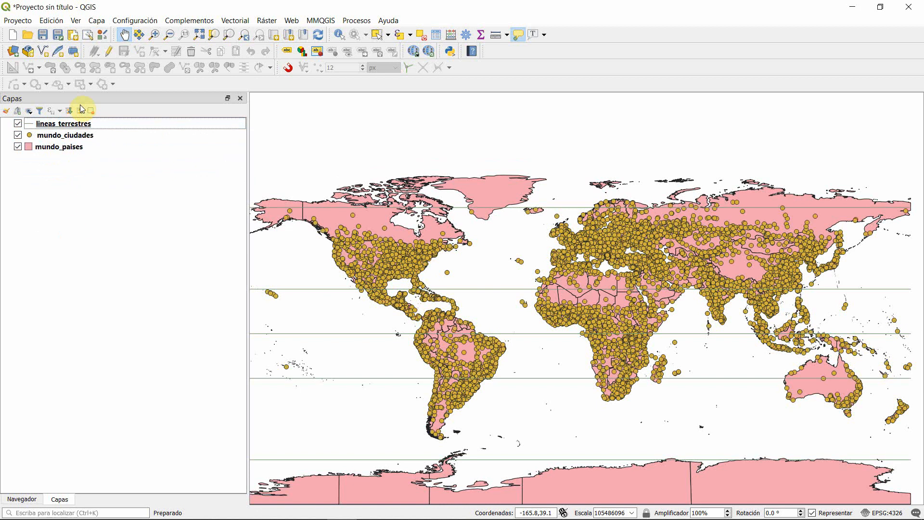
Step: Reorder the layers so that lineas_terrestres sits between mundo_ciudades and mundo_paises
left_click_drag(67, 123, 91, 138)
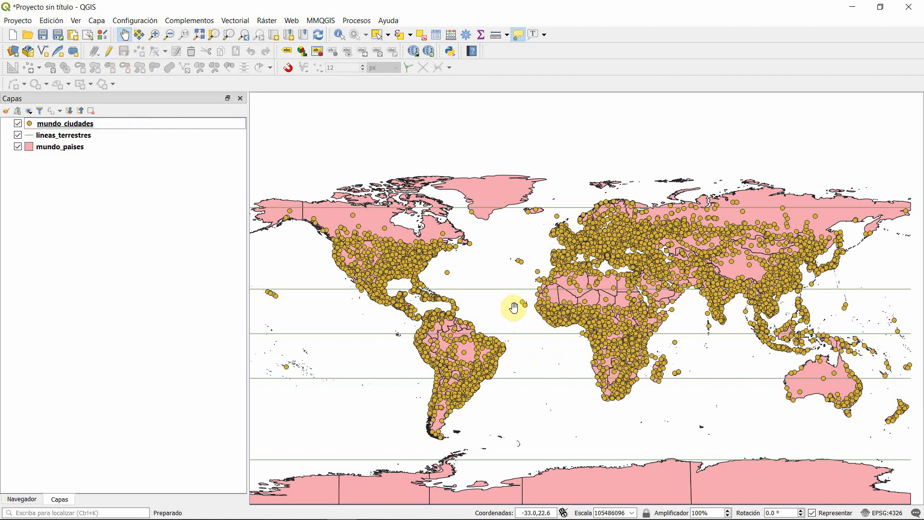
left_click_drag(792, 386, 485, 317)
left_click_drag(573, 396, 722, 349)
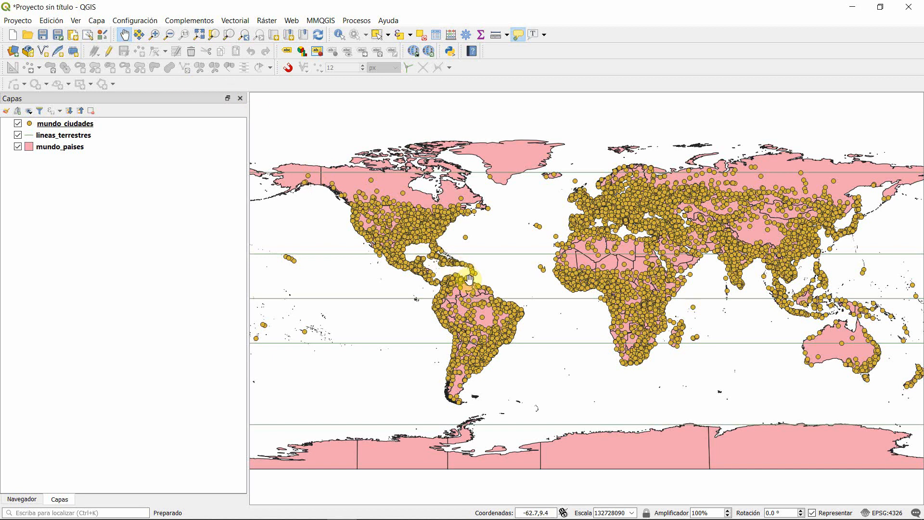
mouse_move(469, 280)
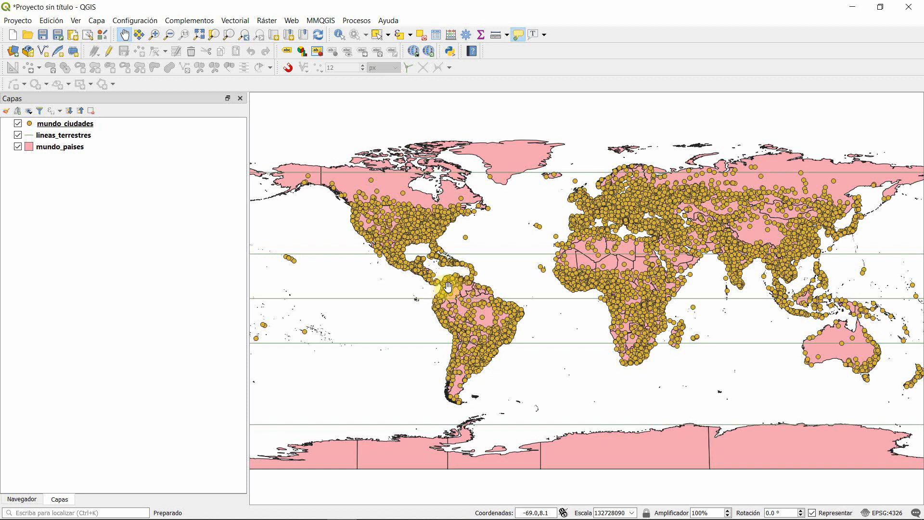
Step: Examine the cities, country borders and terrestrial lines across Africa, Europe and Asia at several map scales
mouse_move(552, 260)
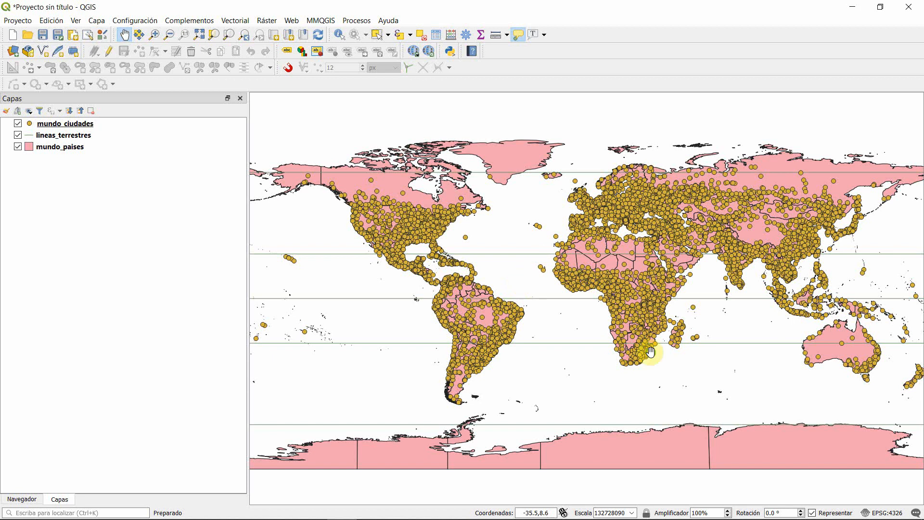
left_click_drag(472, 279, 321, 276)
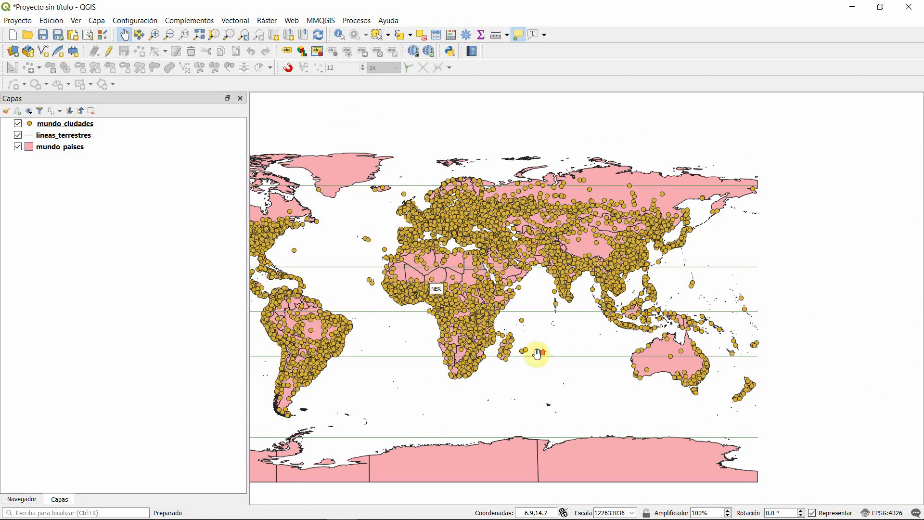
left_click_drag(433, 288, 470, 274)
scroll(666, 336, "up", 2)
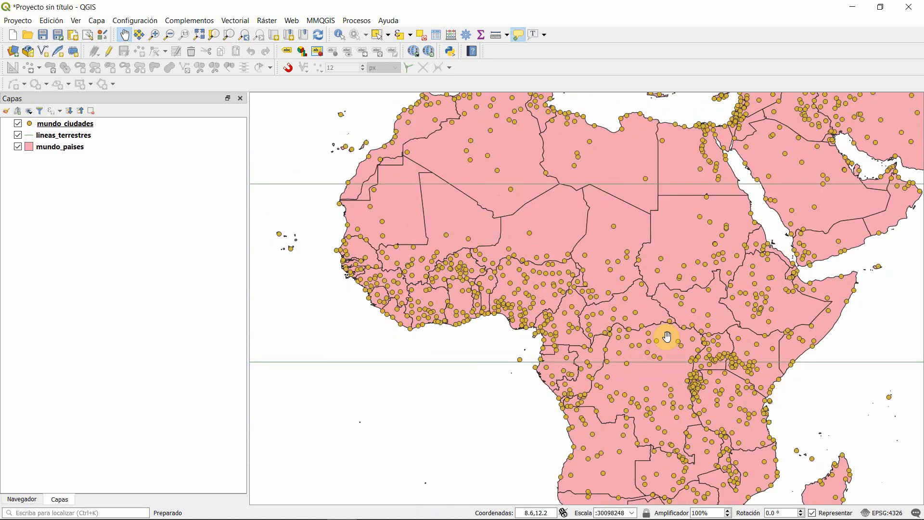
scroll(450, 282, "up", 1)
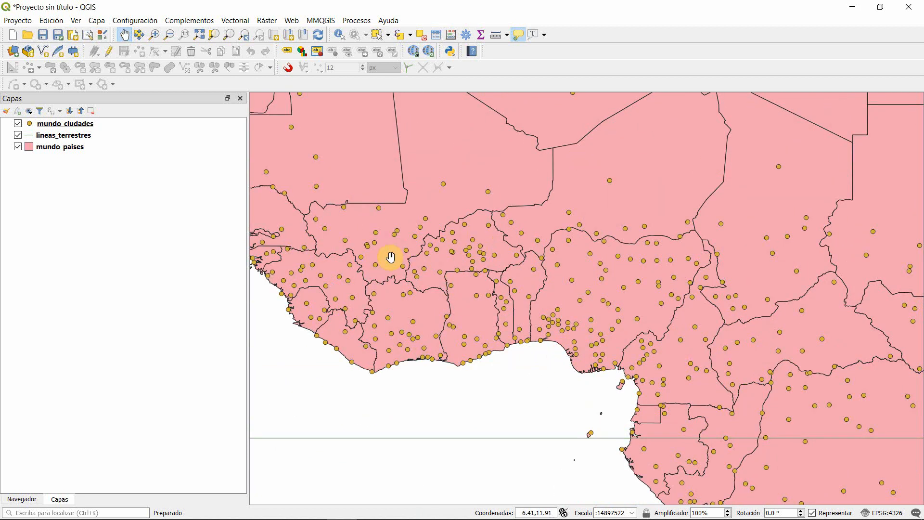
scroll(392, 258, "down", 4)
scroll(449, 252, "up", 2)
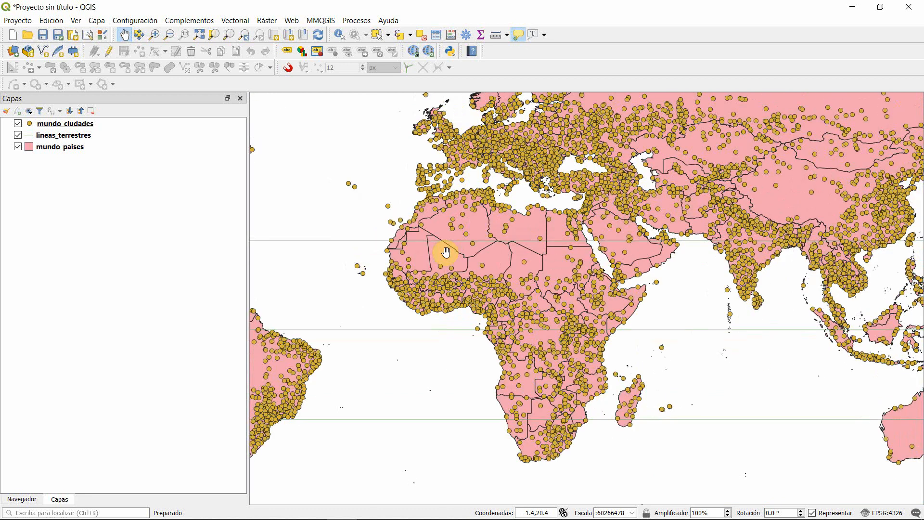
left_click_drag(474, 240, 476, 346)
left_click_drag(390, 231, 438, 270)
left_click_drag(661, 211, 438, 316)
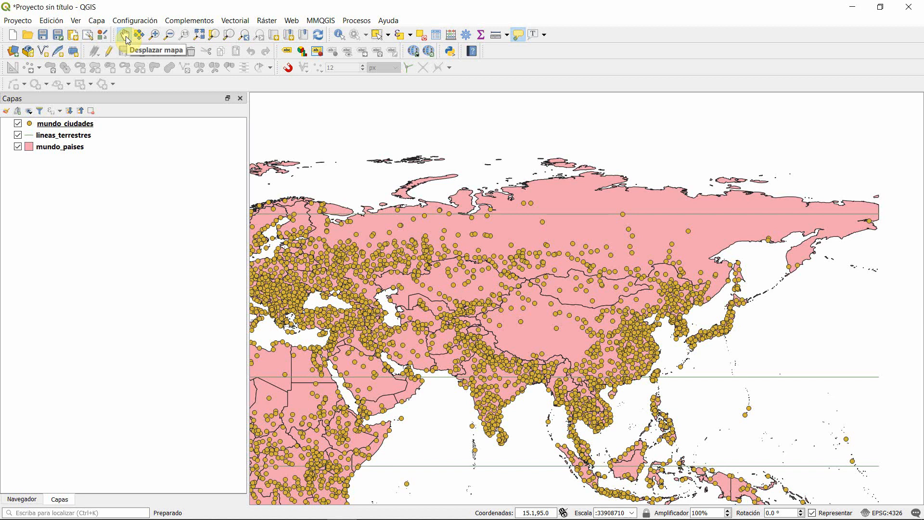
Step: Zoom in on Central Asia with a rectangle, zoom back out with another rectangle, and show the full map extent
left_click(157, 39)
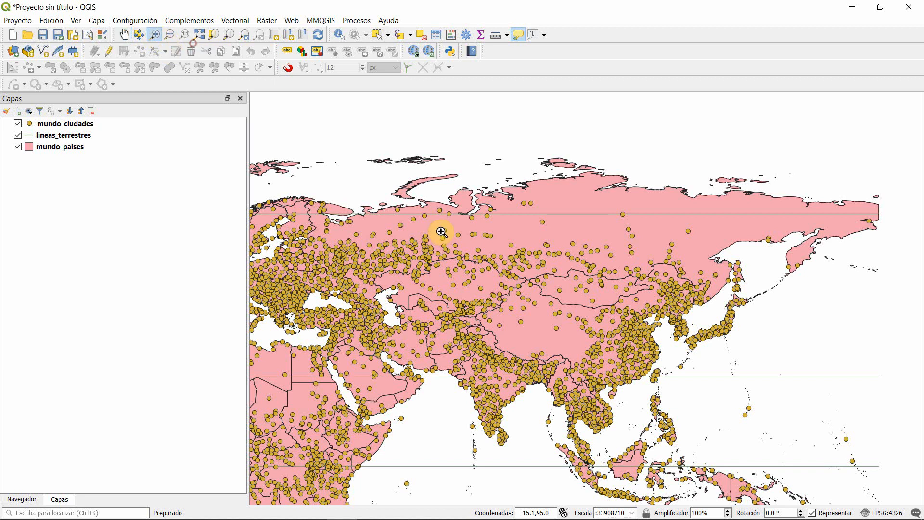
left_click_drag(370, 220, 563, 357)
left_click(170, 35)
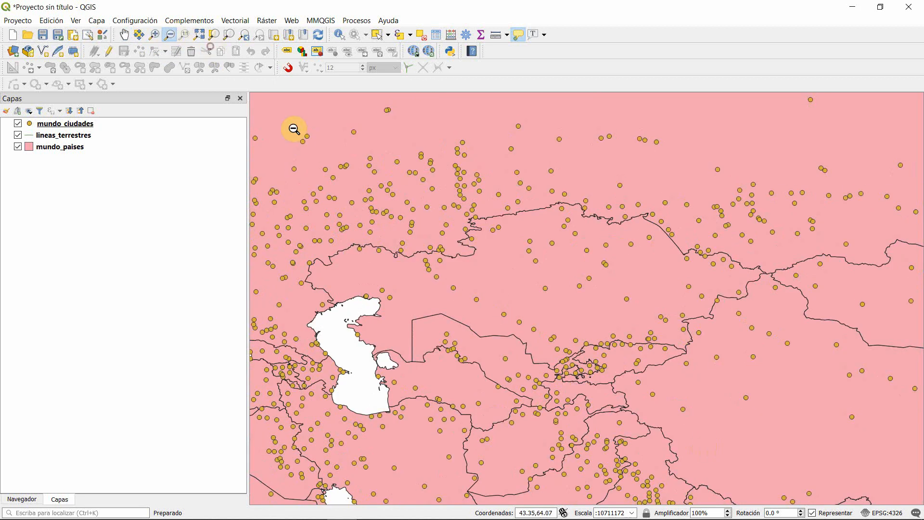
left_click_drag(374, 189, 501, 274)
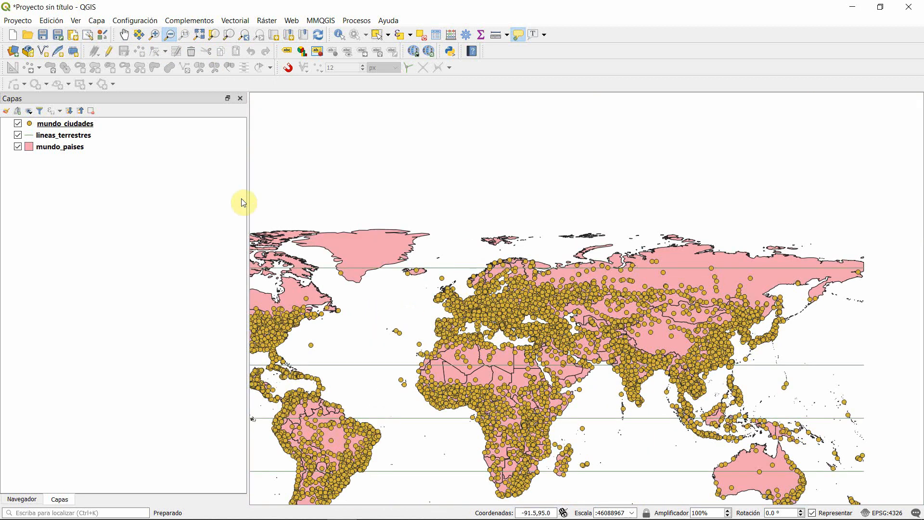
left_click(199, 35)
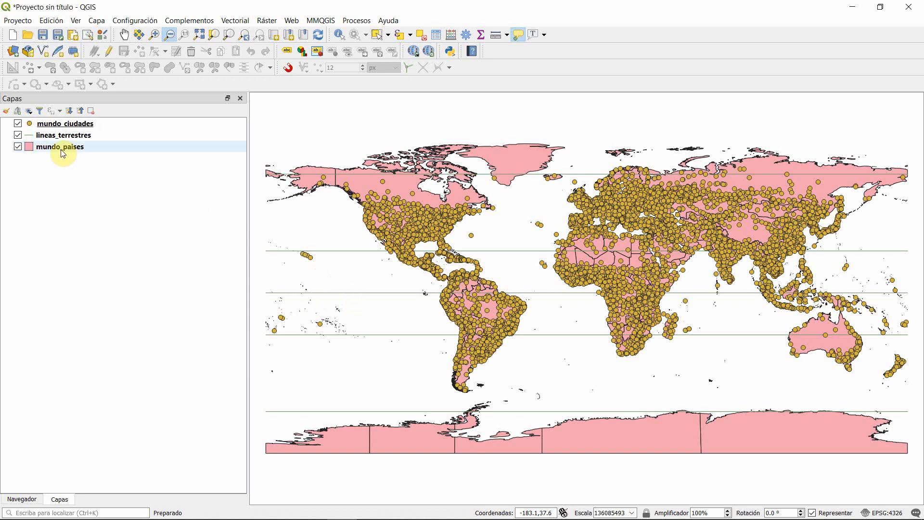
Step: Make mundo_paises the active layer and select Argentina on the map with the feature selection tool
mouse_move(63, 153)
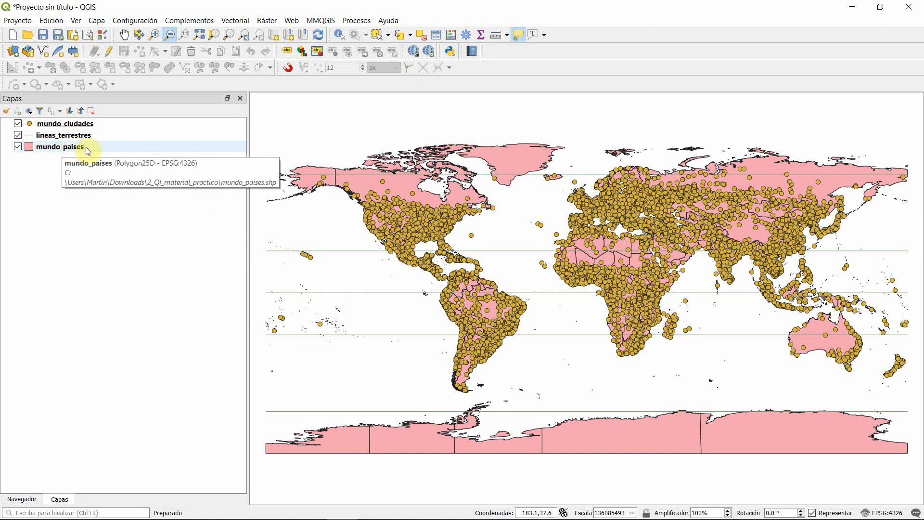
left_click(84, 150)
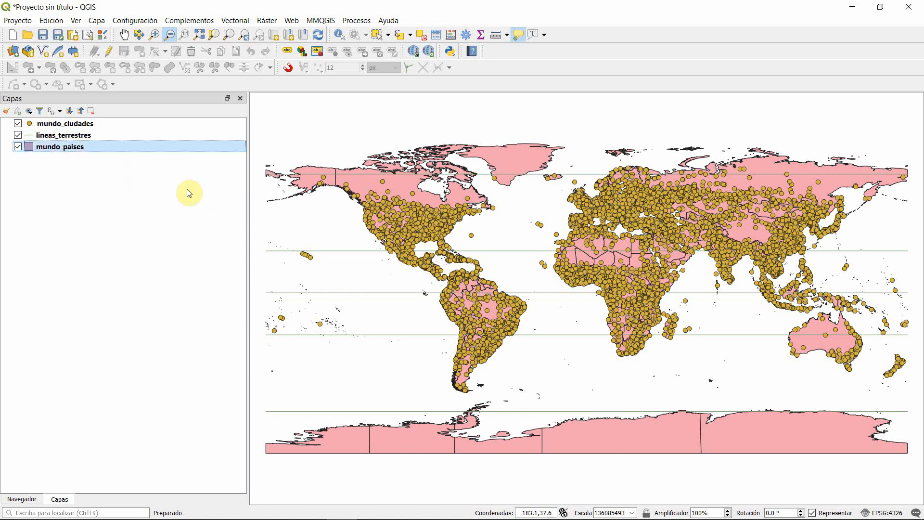
left_click(377, 35)
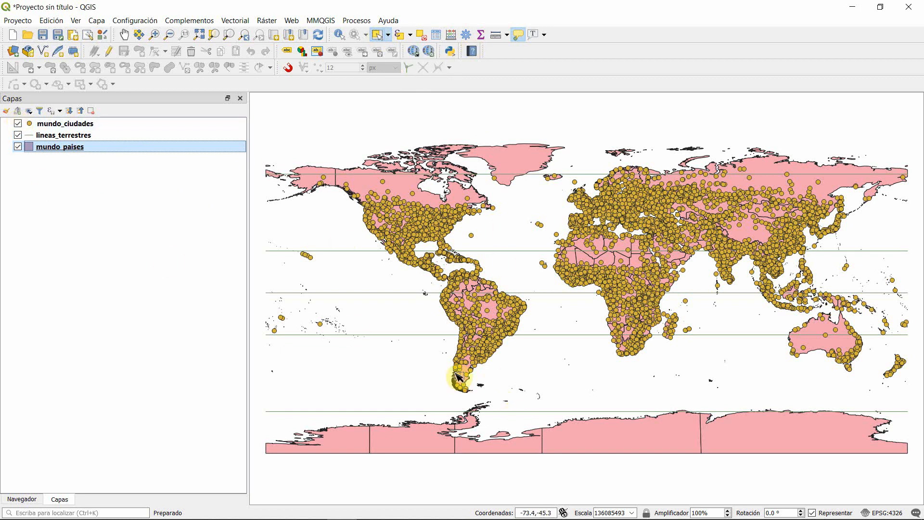
scroll(457, 377, "up", 1)
left_click(590, 445)
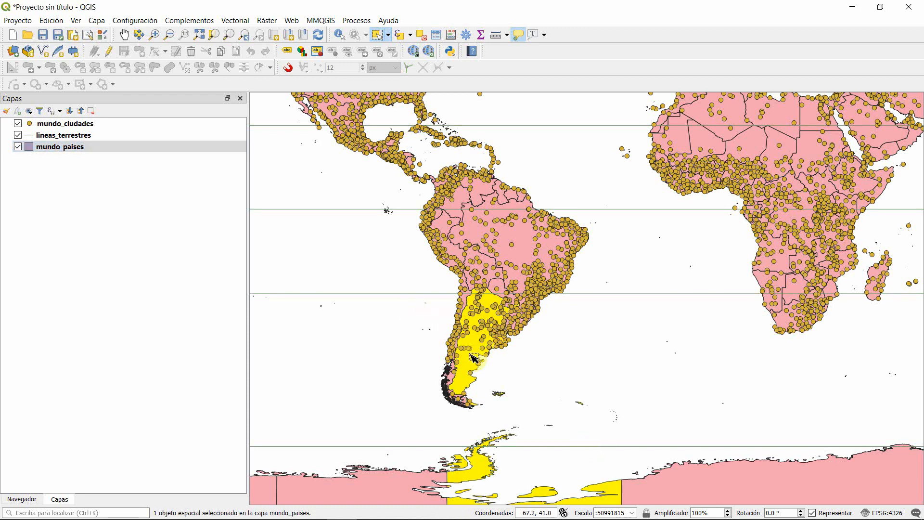
Step: Add Brazil and Paraguay to the selected countries in the mundo_paises layer
left_click(494, 346)
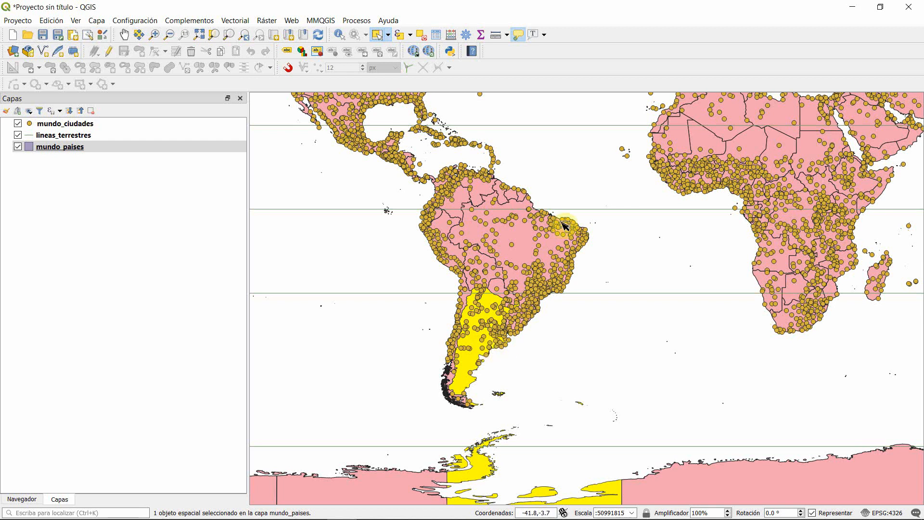
left_click(661, 311)
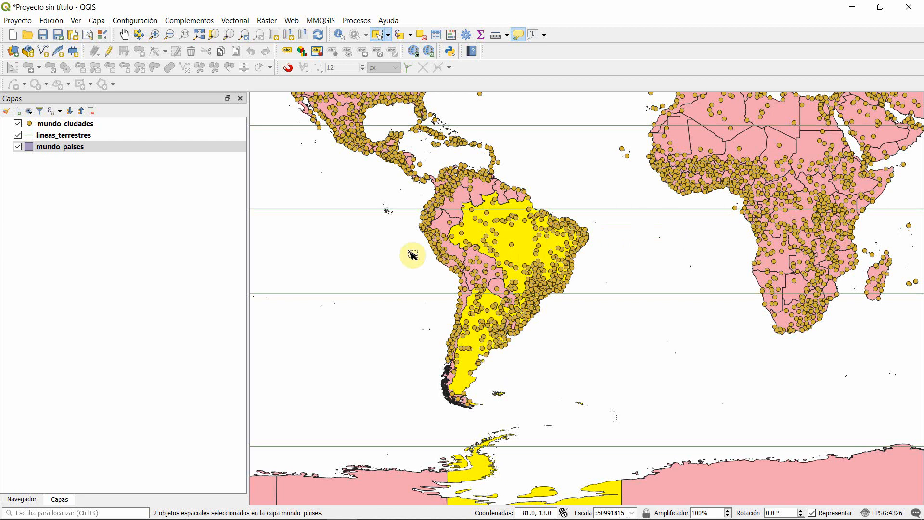
left_click(495, 289, "shift")
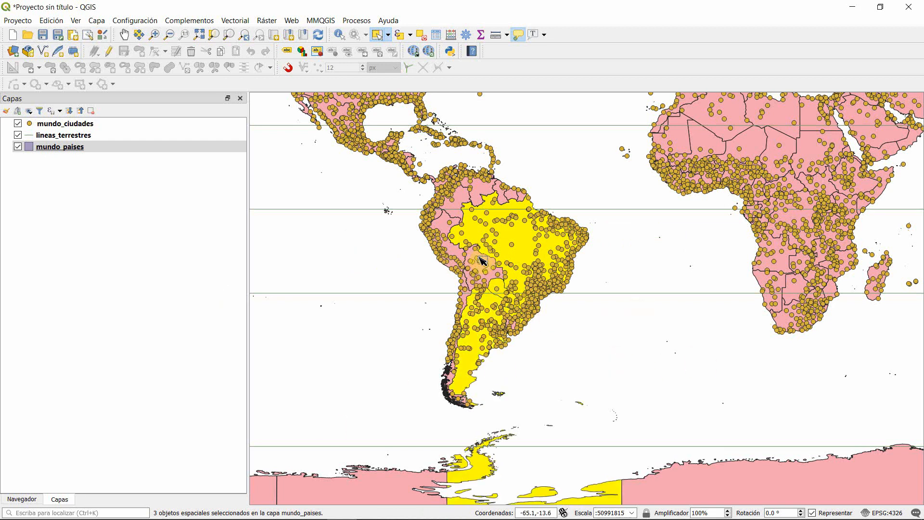
Step: Replace the country selection in mundo_paises with Bolivia alone, and finally with Brazil alone
left_click(610, 342)
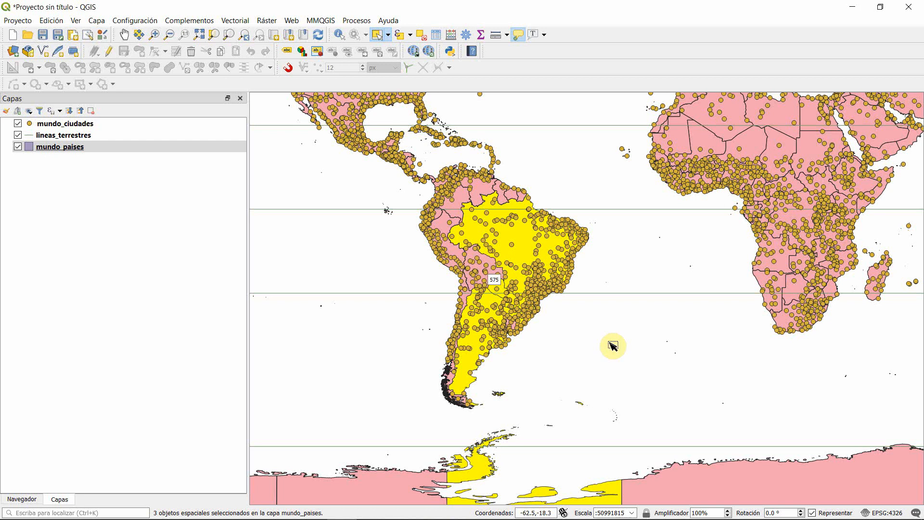
left_click(479, 266)
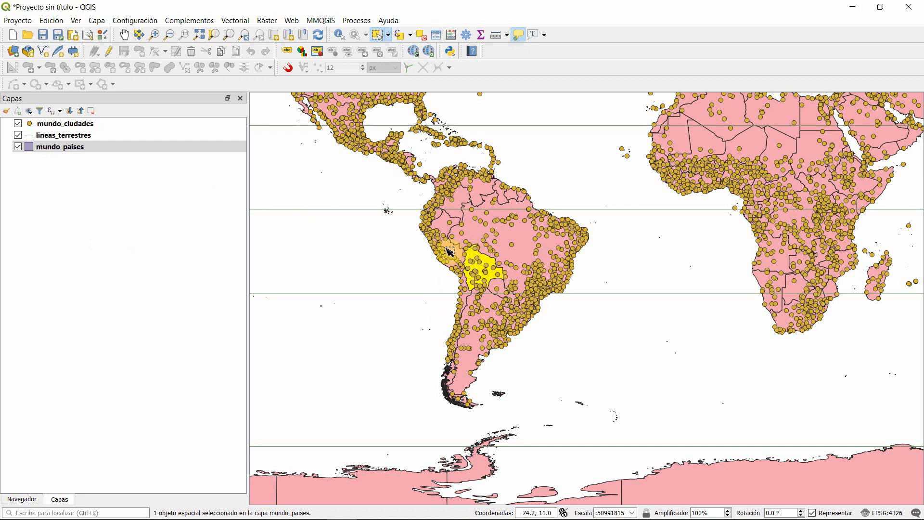
left_click(132, 150)
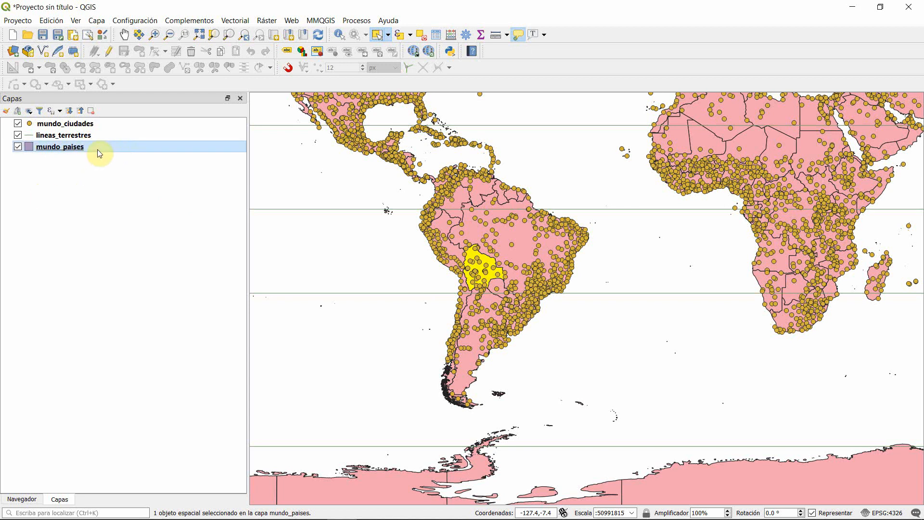
mouse_move(98, 149)
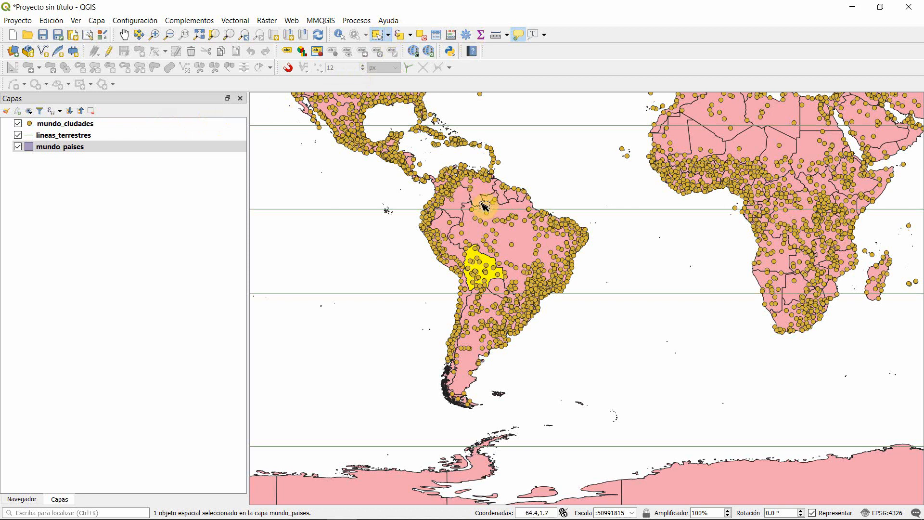
left_click_drag(486, 206, 609, 246)
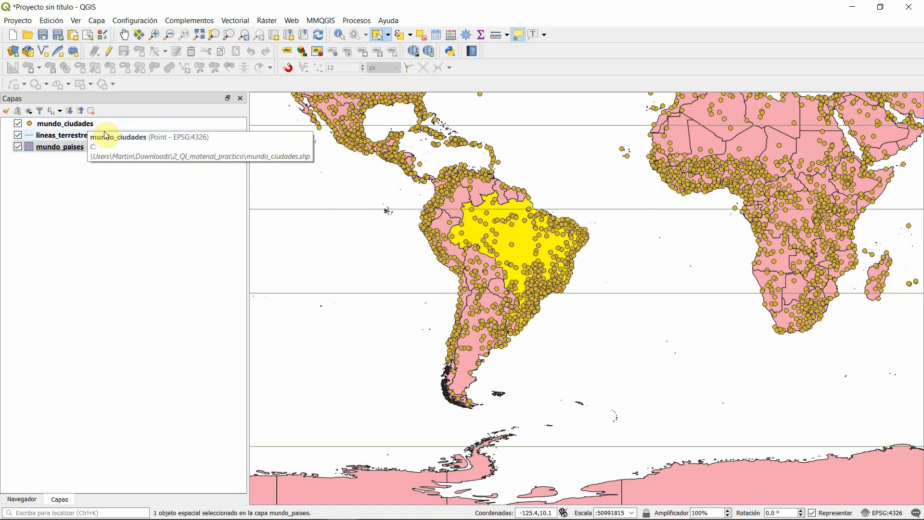
Step: Make mundo_ciudades the active layer and select the single city point inside Paraguay
left_click(66, 129)
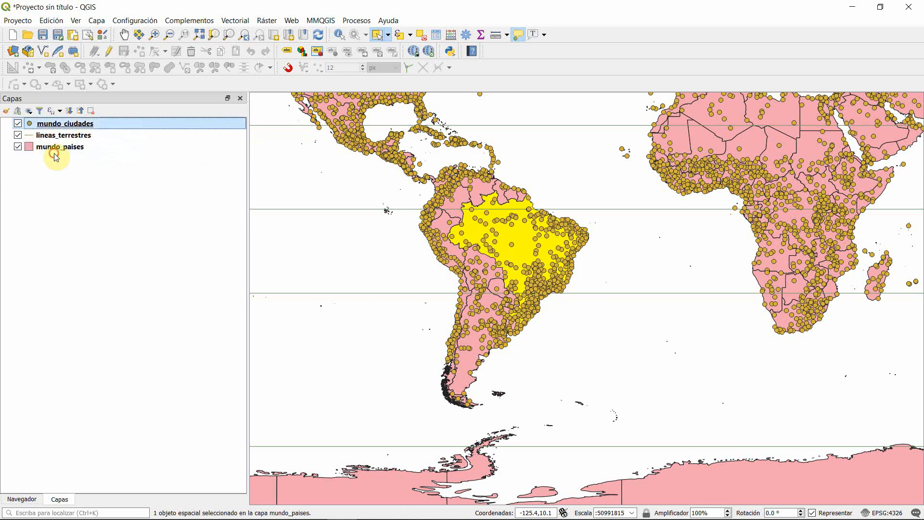
scroll(486, 346, "up", 2)
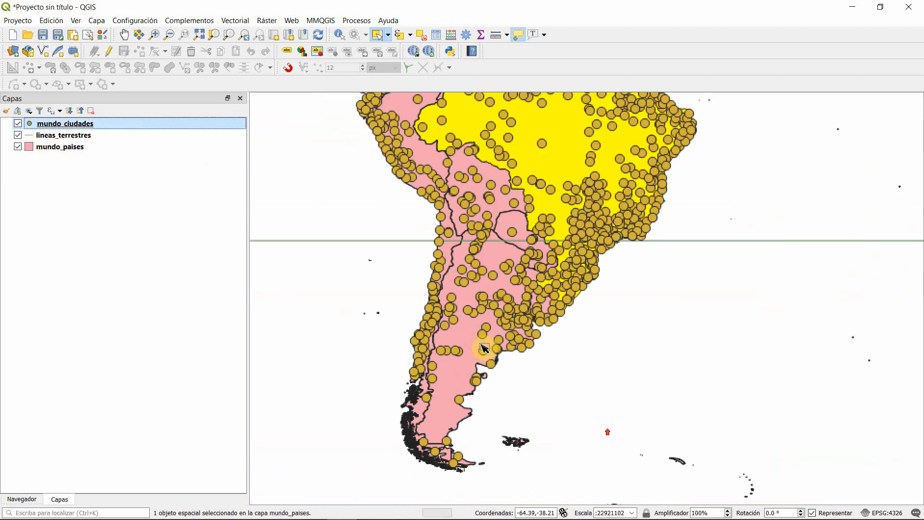
left_click(512, 232)
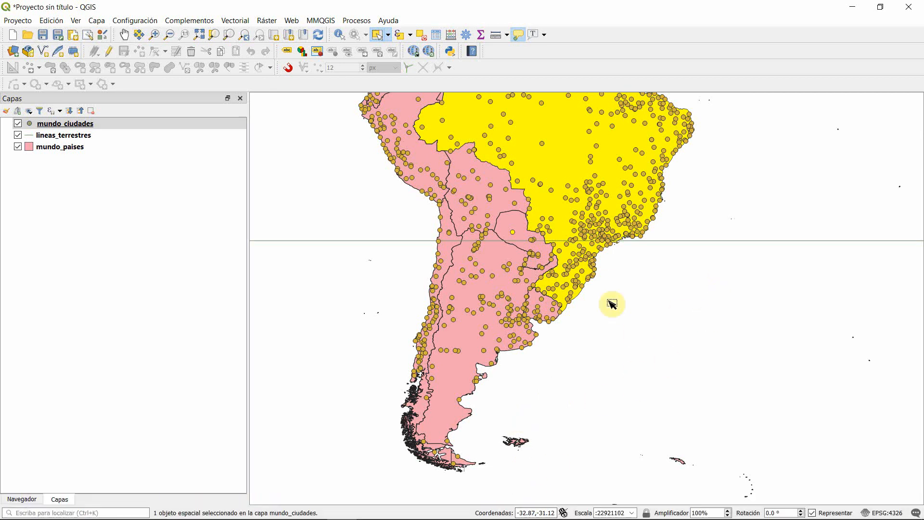
Step: Set the map scale to 1:100000 and zoom back out until the Americas and Africa are in view
left_click(631, 513)
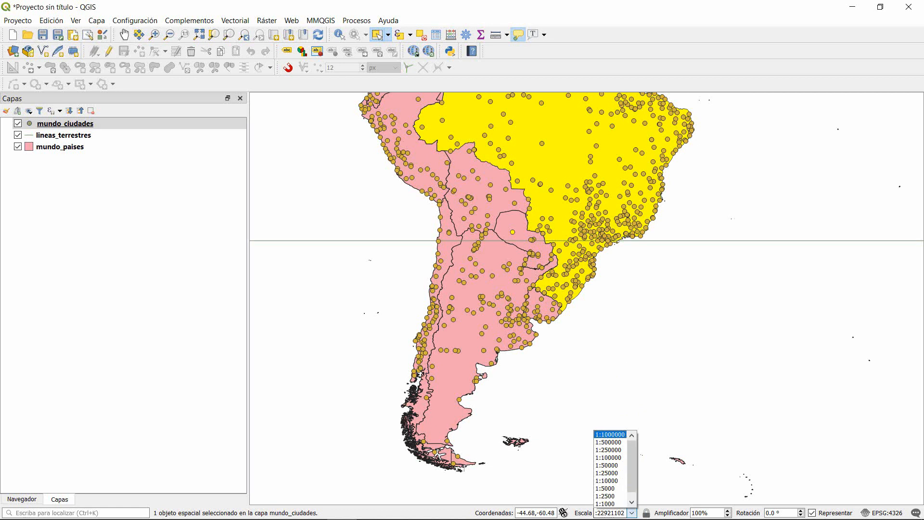
left_click(626, 458)
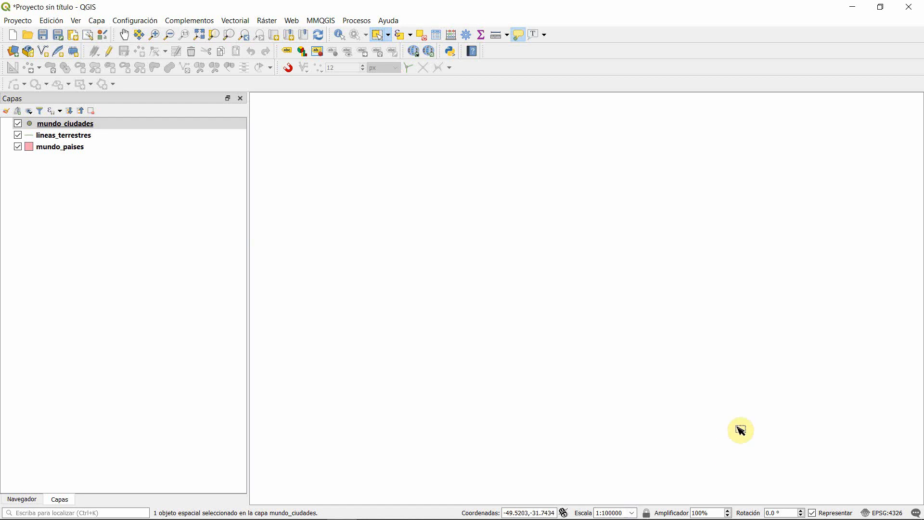
scroll(662, 371, "down", 1)
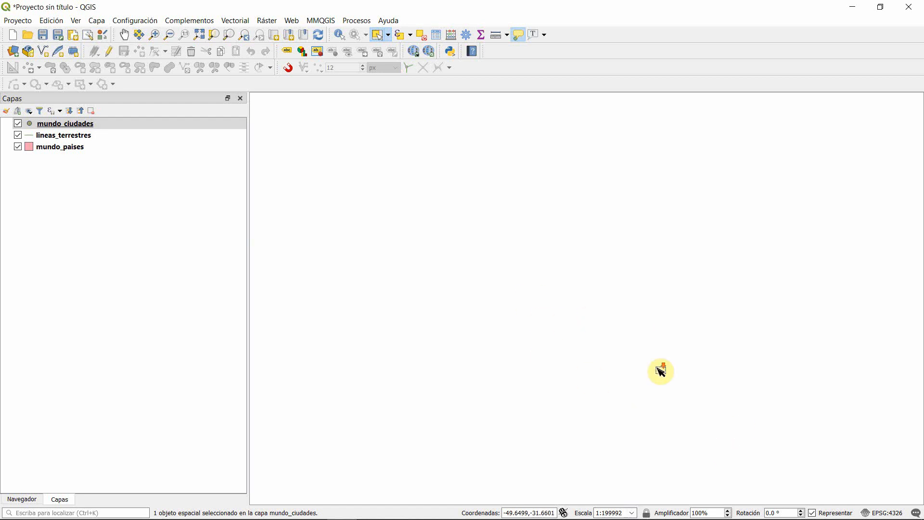
scroll(661, 371, "down", 2)
scroll(440, 277, "down", 2)
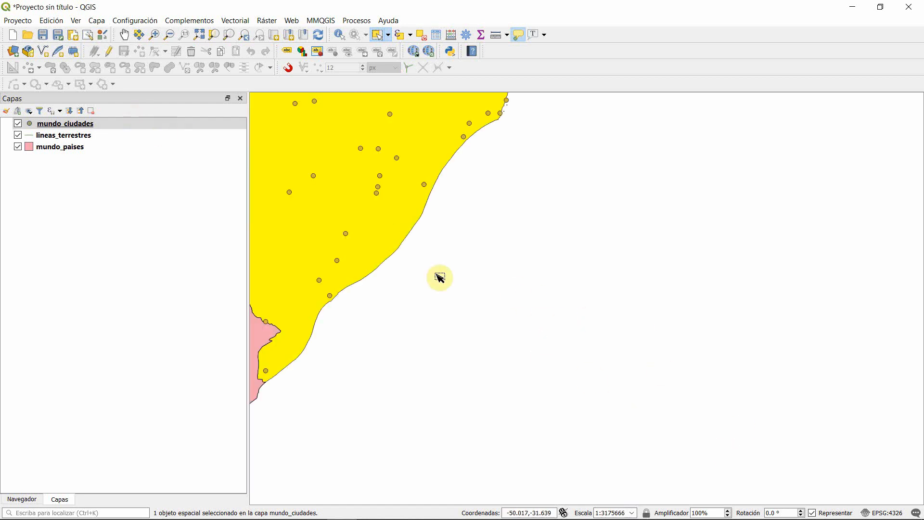
scroll(549, 346, "down", 4)
scroll(417, 282, "down", 1)
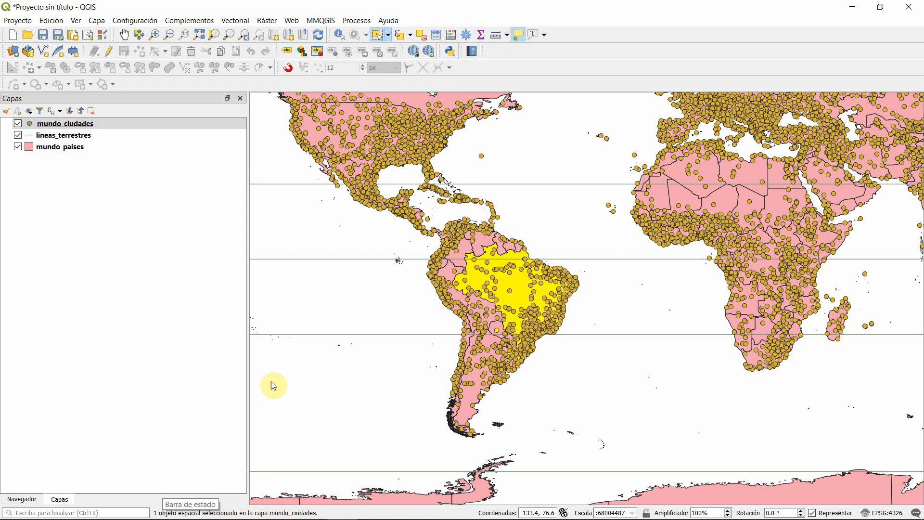
Step: Make mundo_paises the active layer and review the available feature selection modes without changing the mode
left_click(91, 151)
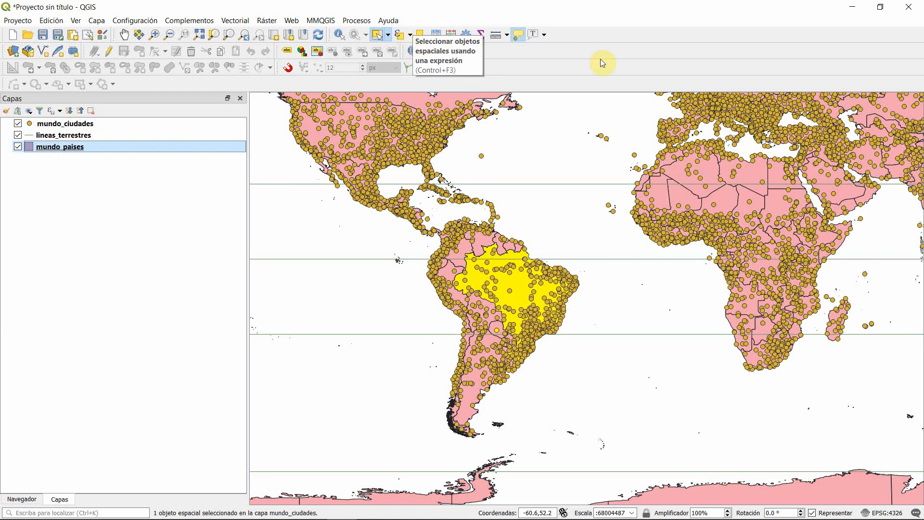
left_click(388, 36)
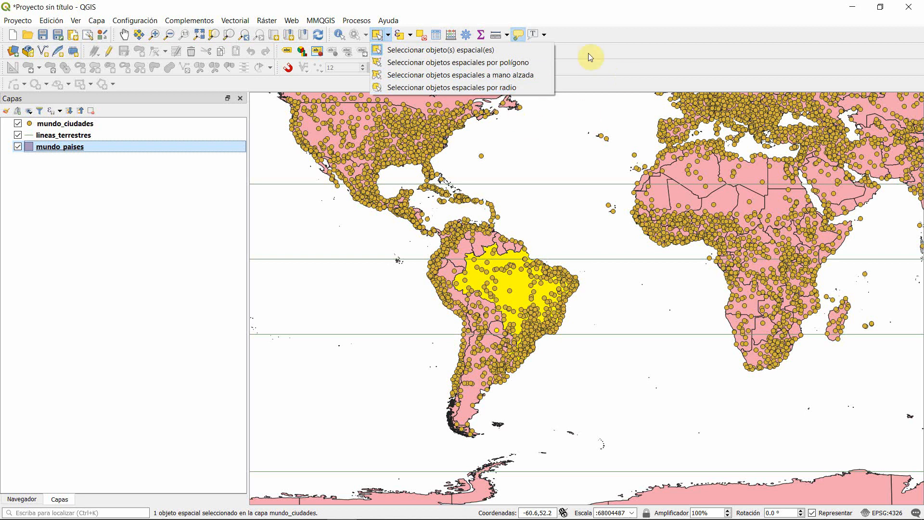
left_click(753, 87)
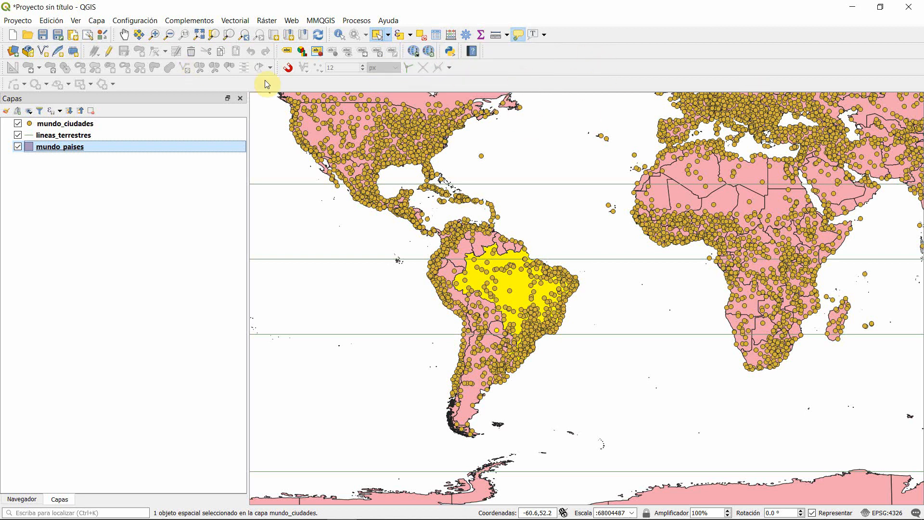
Step: Pan and zoom the map to the selected features, and replace the country selection with Australia
left_click(140, 36)
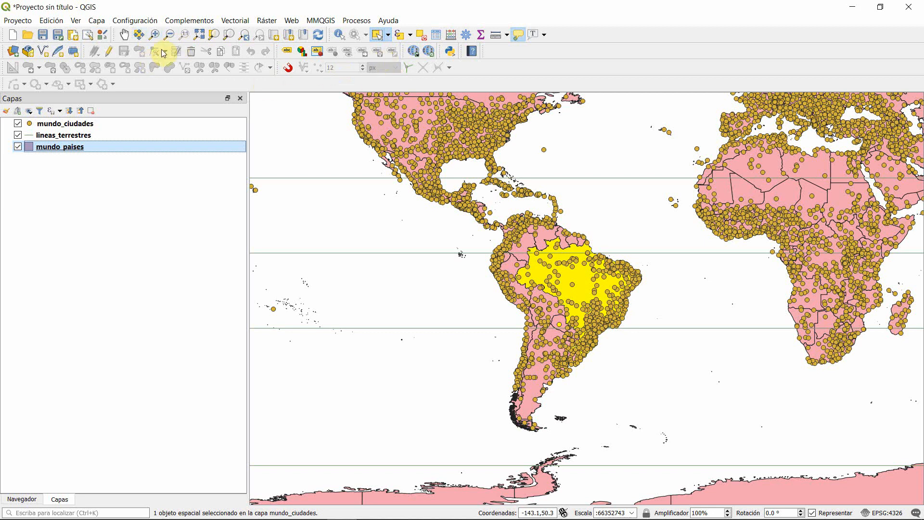
left_click(214, 36)
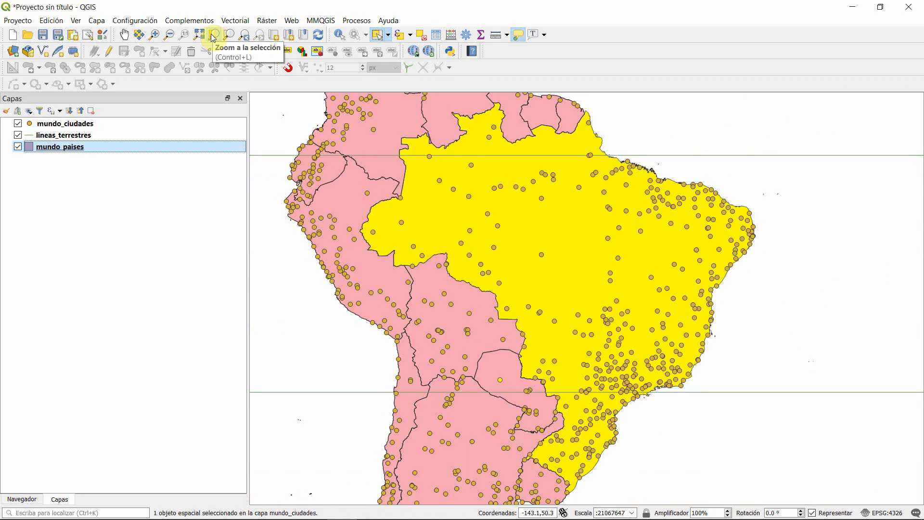
scroll(327, 231, "down", 2)
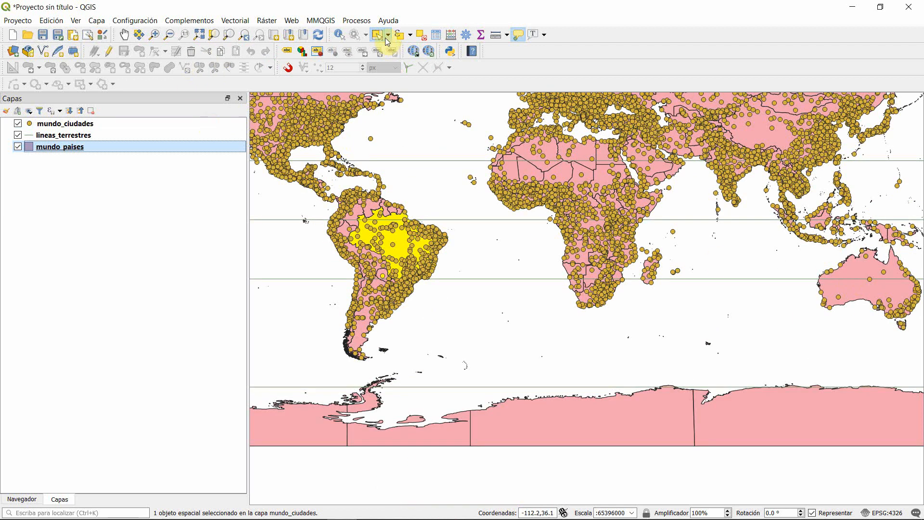
left_click(887, 290)
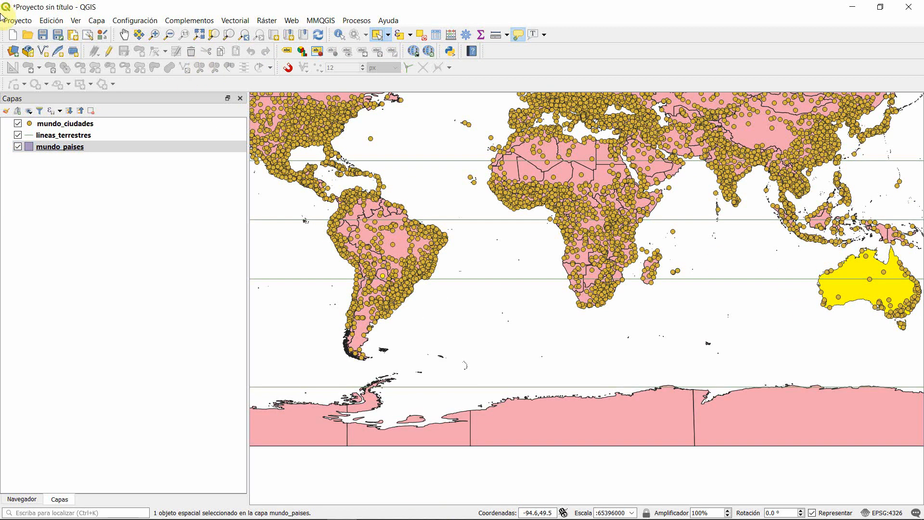
Step: Zoom the map to the selected Australia and shift the view to show the islands north of it
left_click(214, 36)
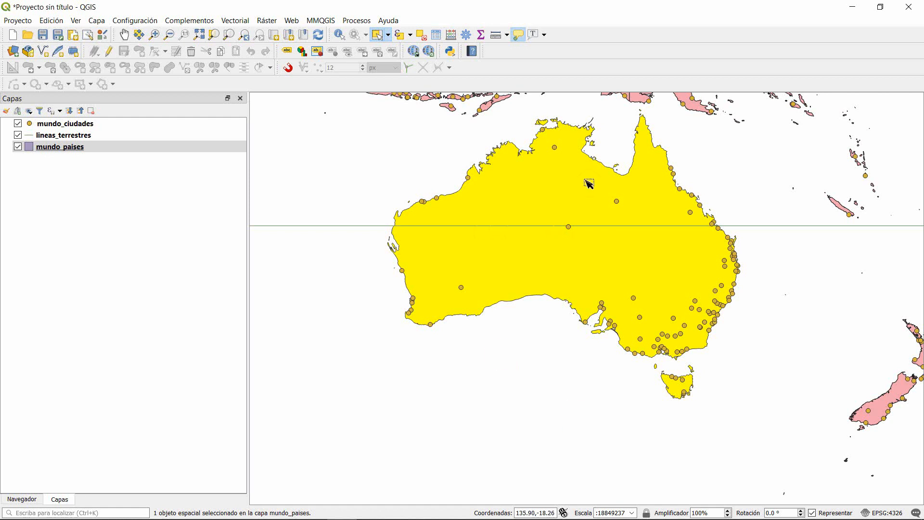
left_click_drag(521, 182, 509, 248)
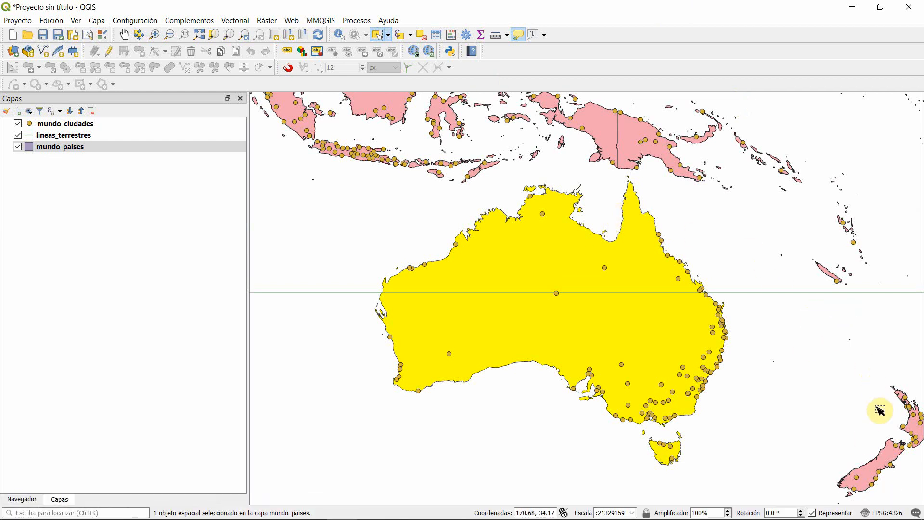
Step: Open the project's coordinate reference system settings and pick WGS 84 / Pseudo-Mercator from the recently used systems
left_click(896, 513)
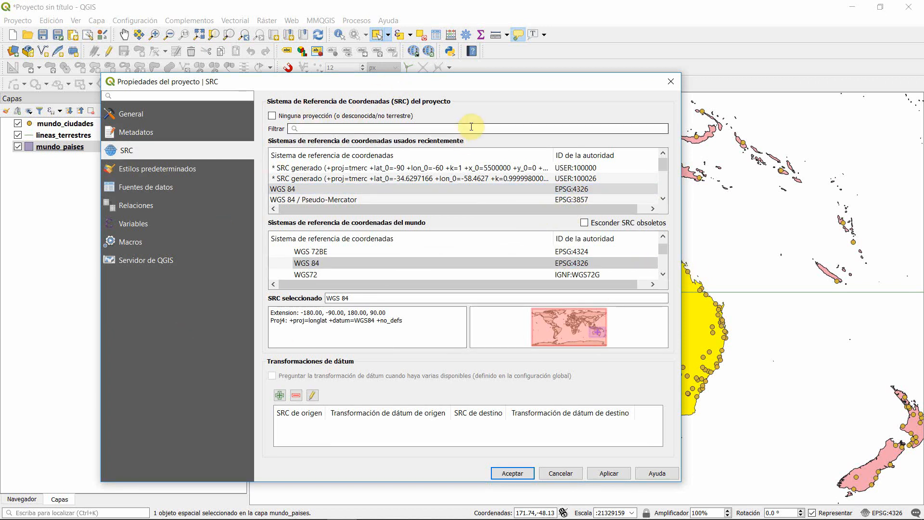
left_click(348, 128)
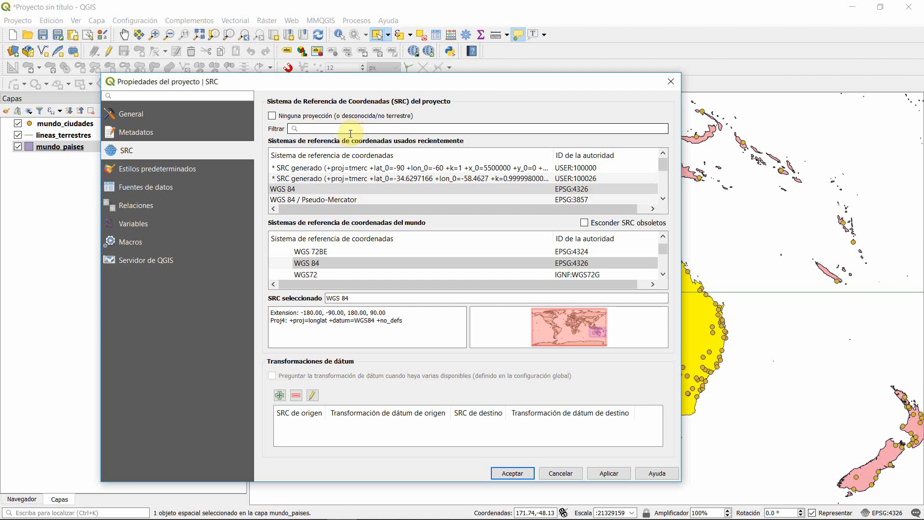
left_click(327, 200)
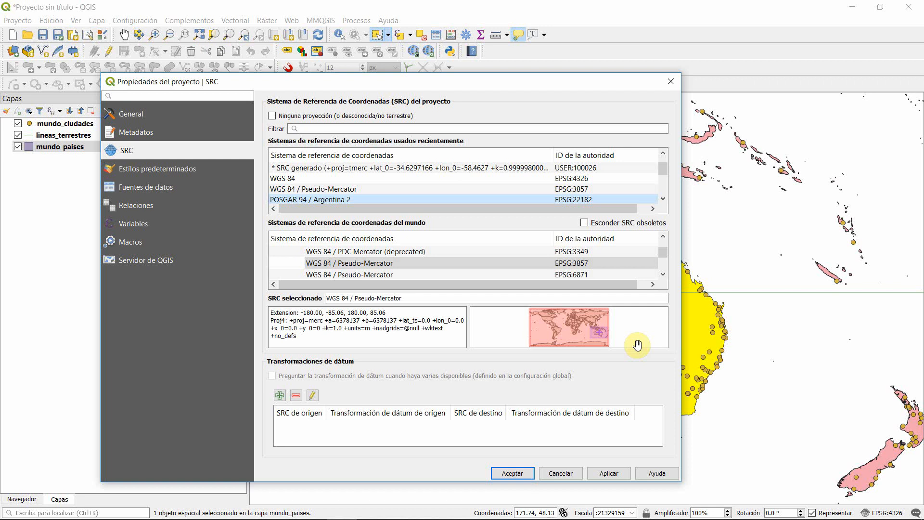
Step: Filter the reference systems by "posgar" and try POSGAR 2007 / Argentina 5 (EPSG:5347)
left_click(363, 126)
type("posg")
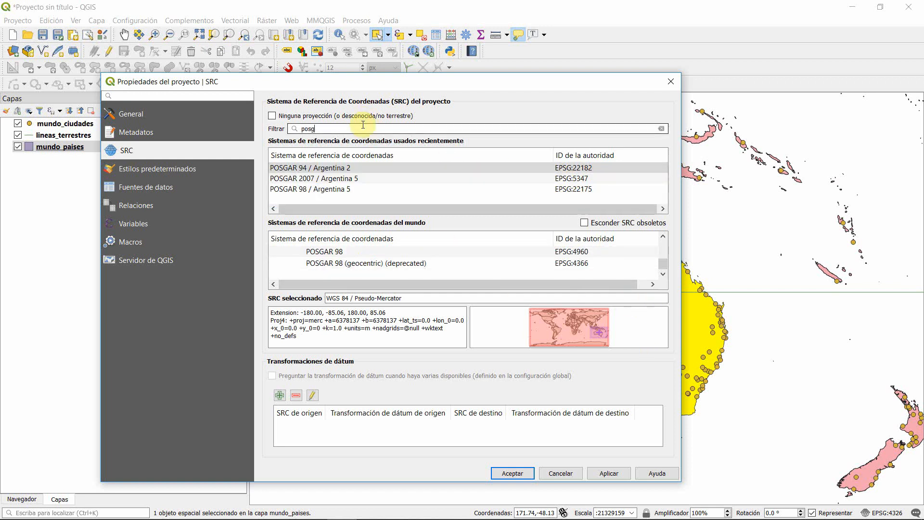
type("ar")
left_click(337, 169)
left_click(337, 178)
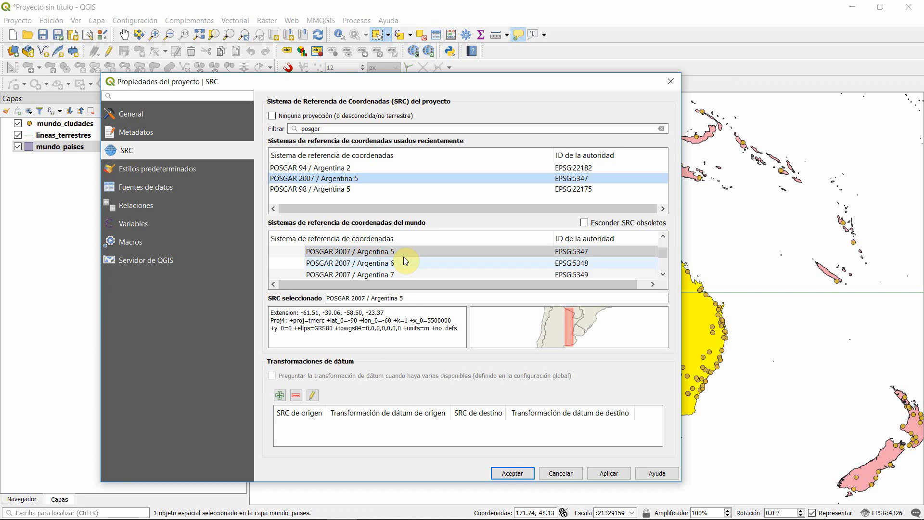
left_click(566, 254)
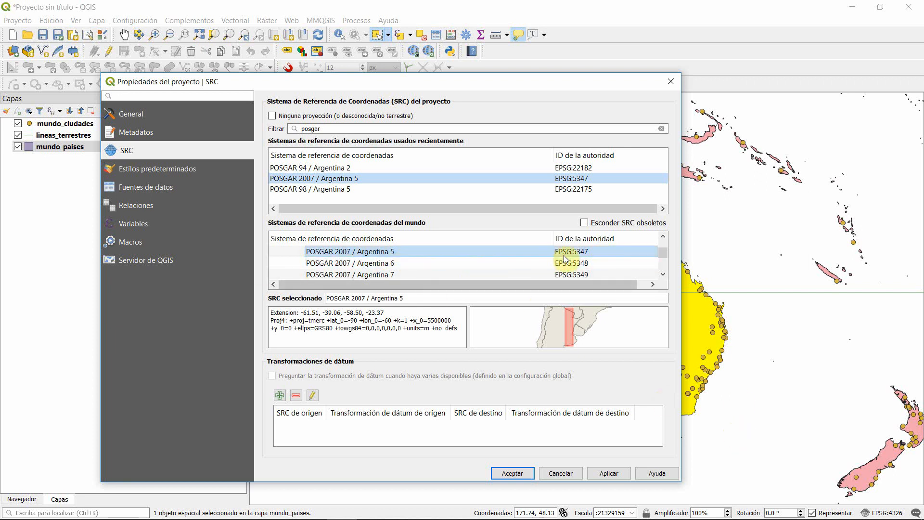
Step: Filter the reference systems by "pse" and set the project's system to WGS 84 / Pseudo-Mercator (EPSG:3857)
left_click(486, 163)
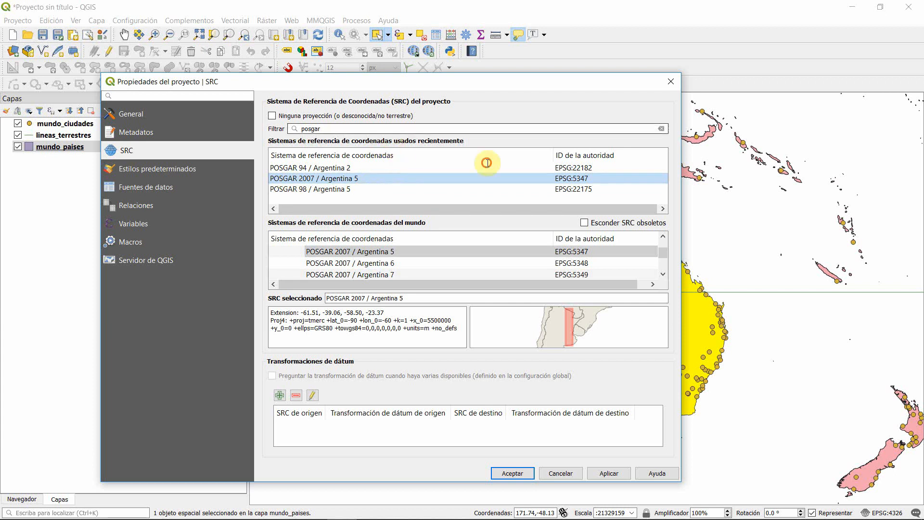
key("shift+Tab")
type("pse")
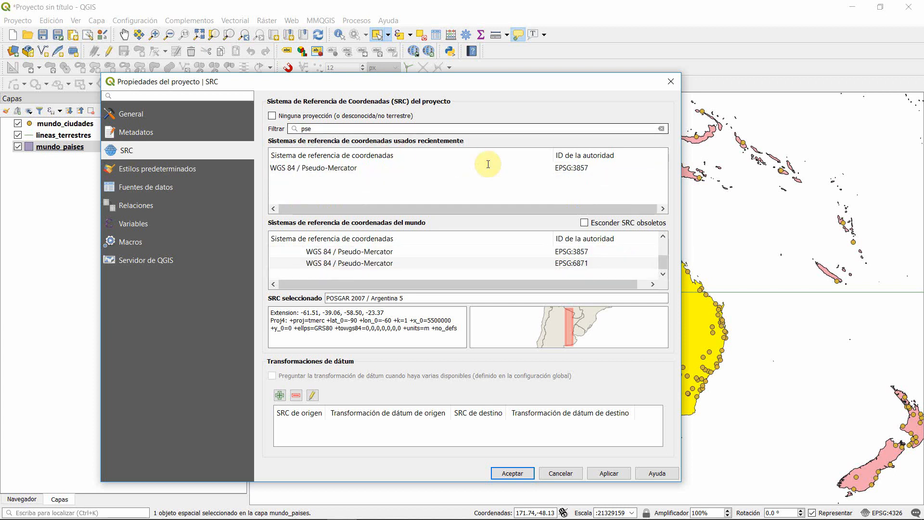
left_click(388, 167)
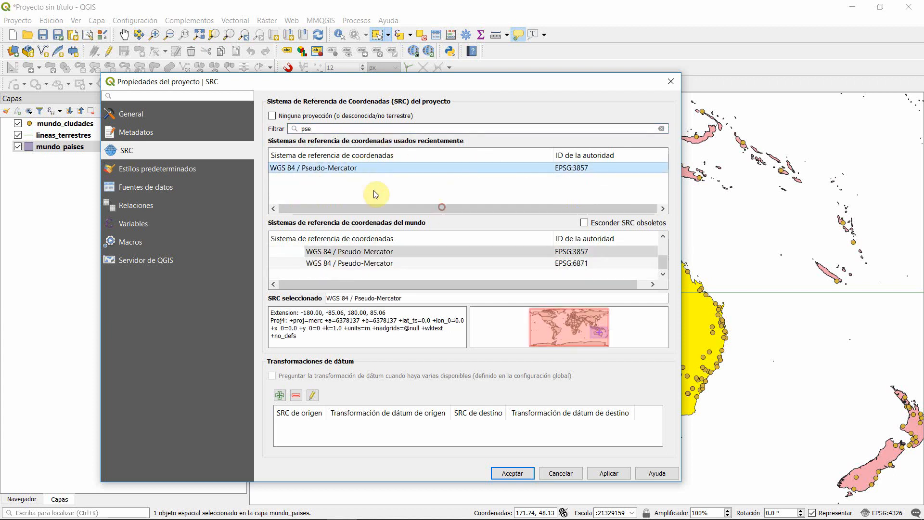
left_click(609, 473)
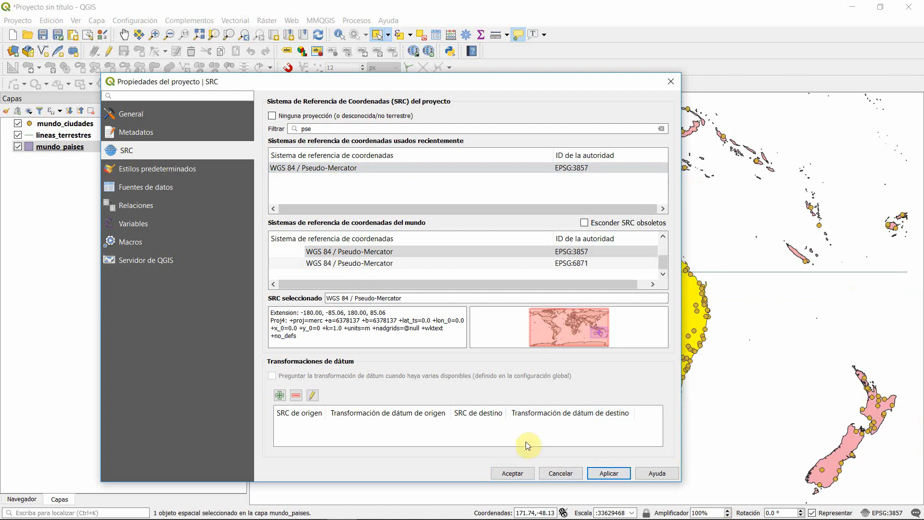
left_click(511, 473)
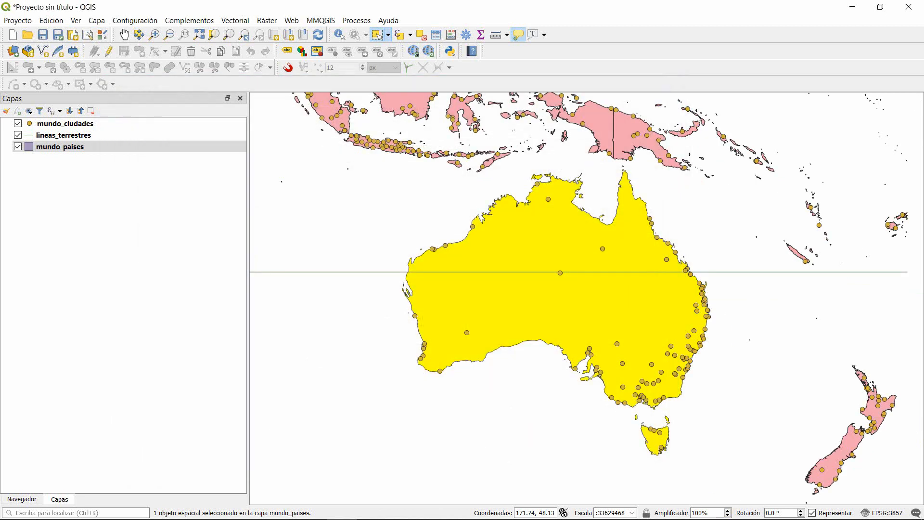
Step: Zoom the map out to the whole world and deselect the features of all layers
scroll(614, 299, "down", 1)
scroll(585, 260, "down", 1)
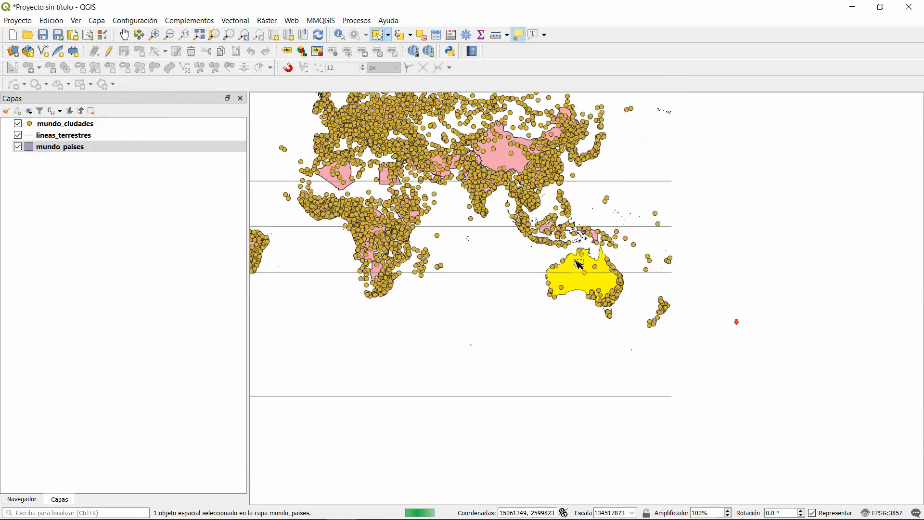
left_click_drag(525, 220, 581, 281)
left_click_drag(499, 244, 672, 256)
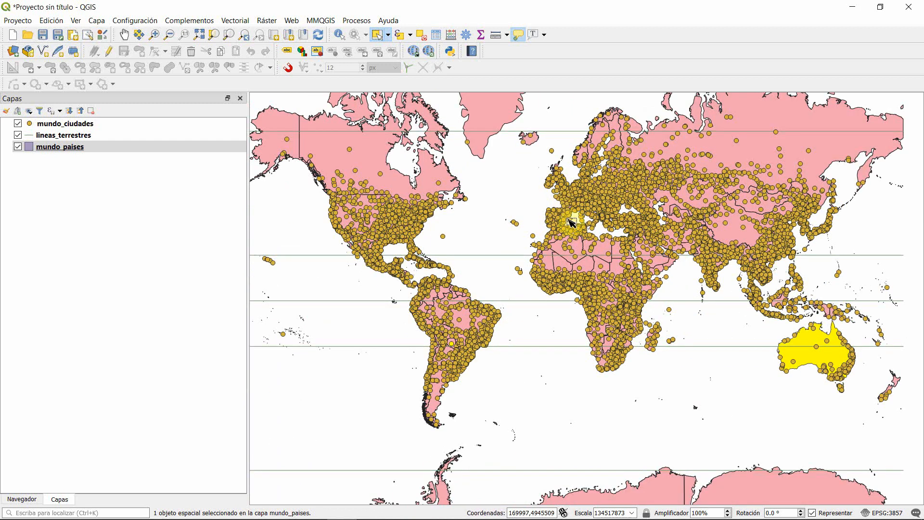
scroll(571, 219, "down", 1)
left_click_drag(558, 207, 558, 298)
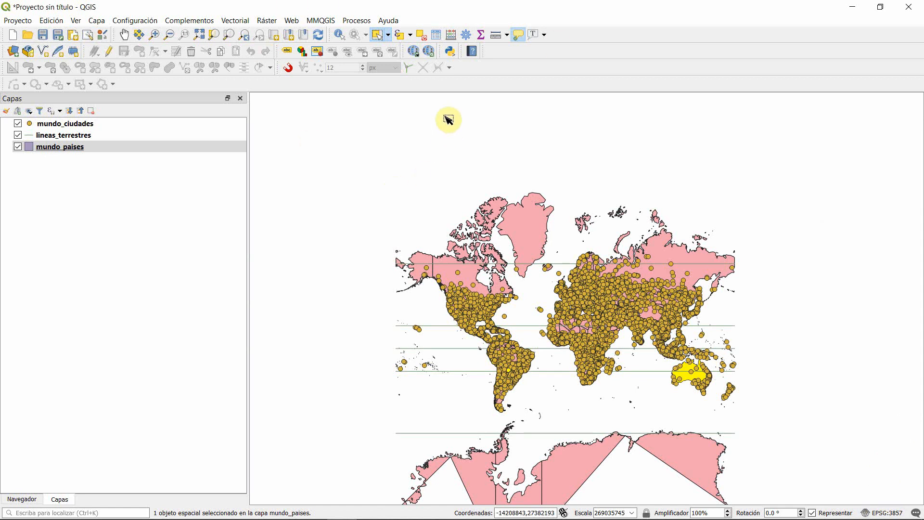
left_click(425, 37)
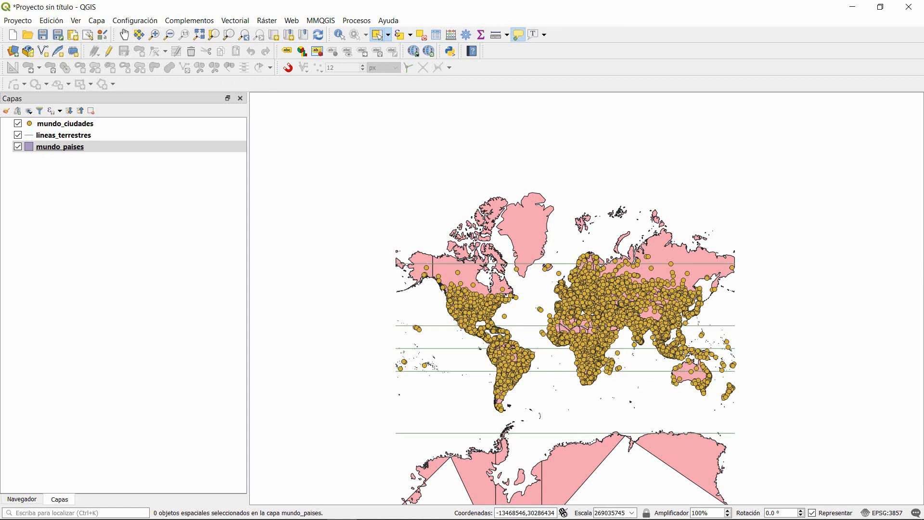
left_click(91, 249)
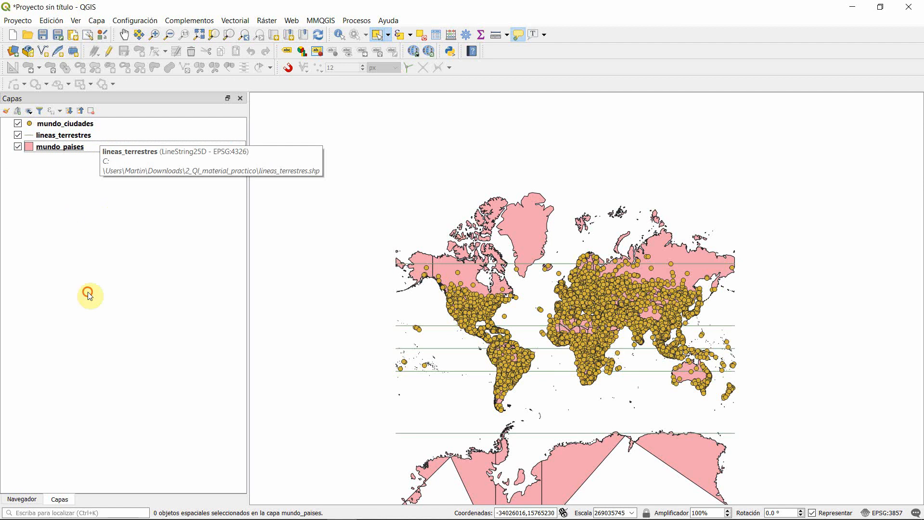
Step: Group the layers mundo_ciudades, lineas_terrestres and mundo_paises, and name the group "Grupo 1"
left_click(88, 150)
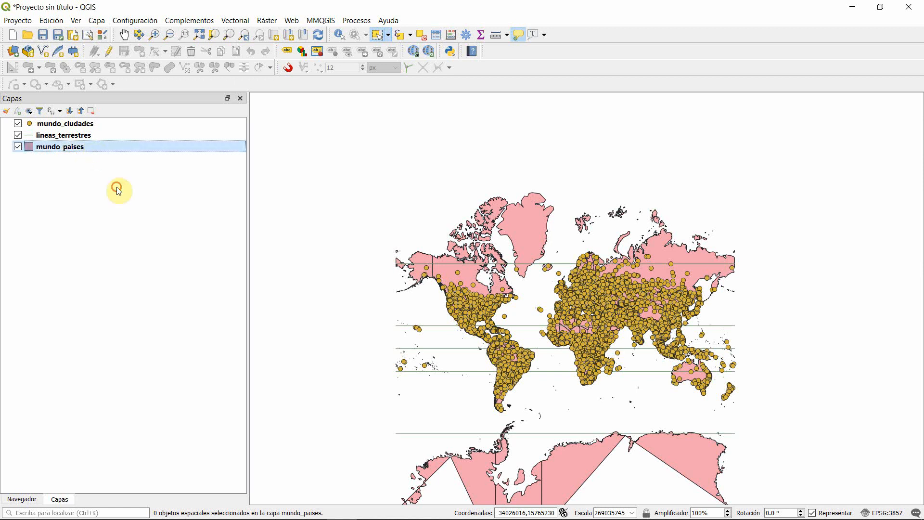
left_click(94, 124, "shift")
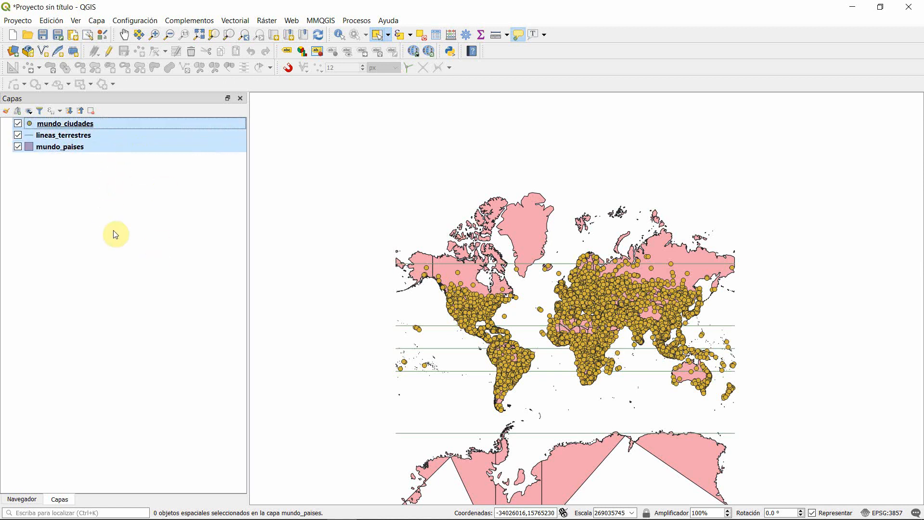
right_click(126, 137)
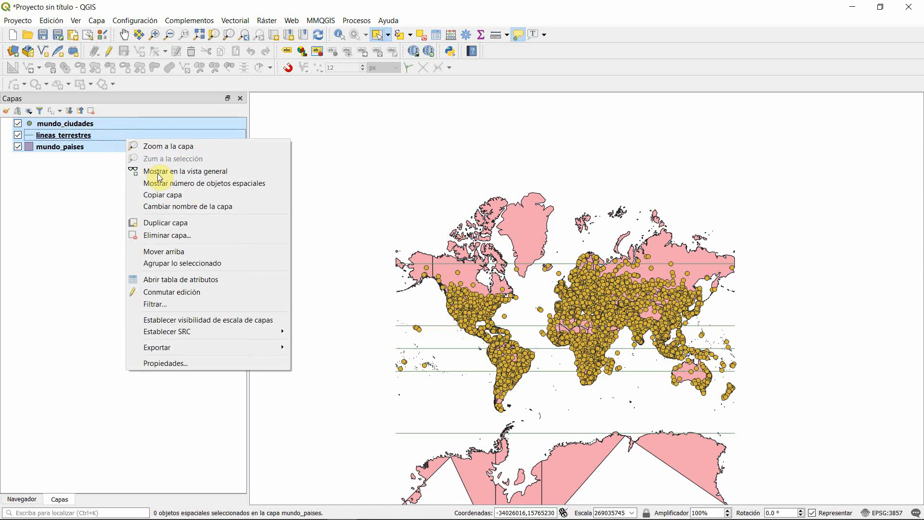
left_click(248, 265)
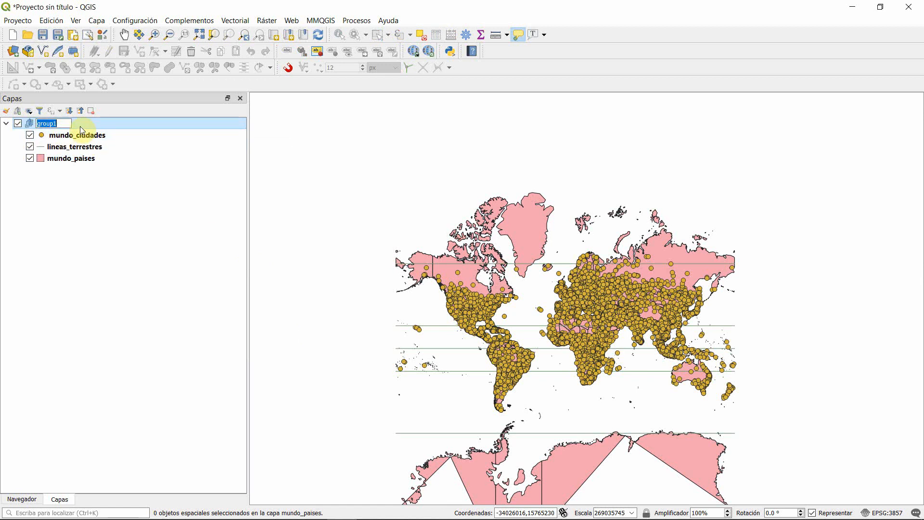
type("Grupo 1")
left_click(66, 260)
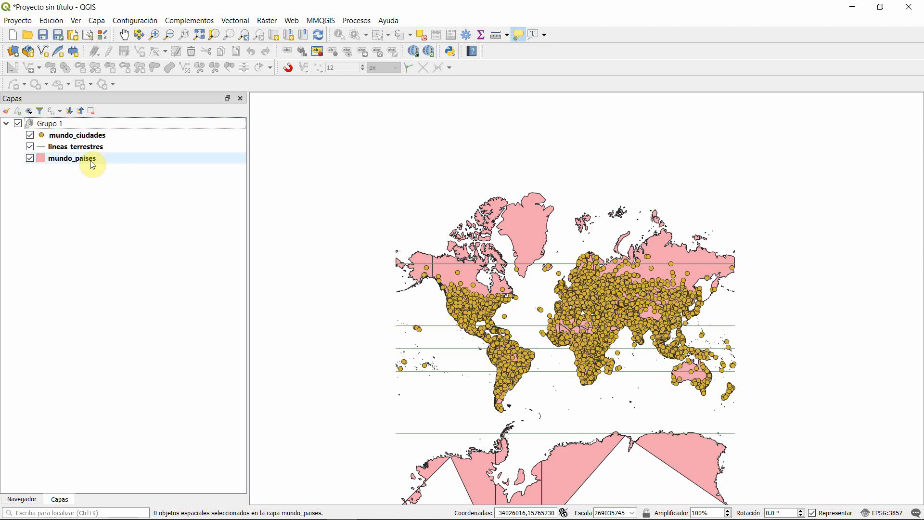
Step: Switch the visibility of Grupo 1 off and back on
left_click(18, 123)
left_click(28, 157)
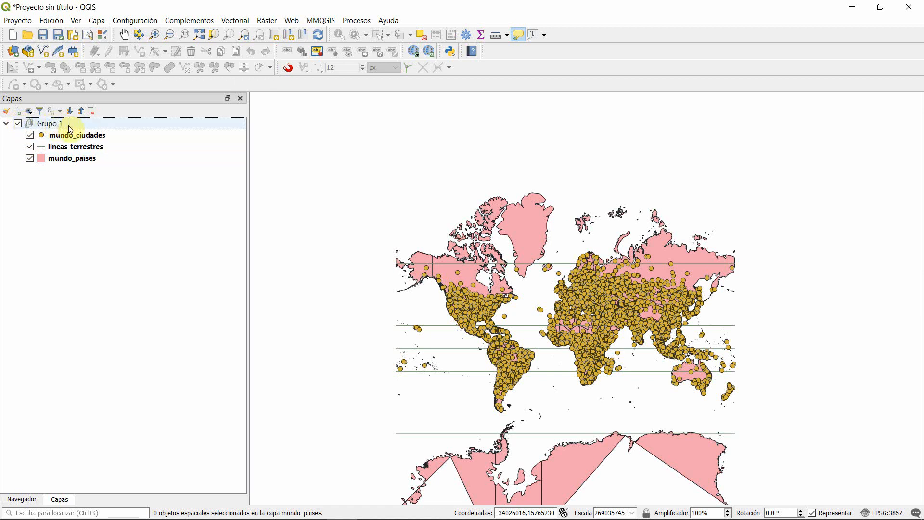
mouse_move(160, 164)
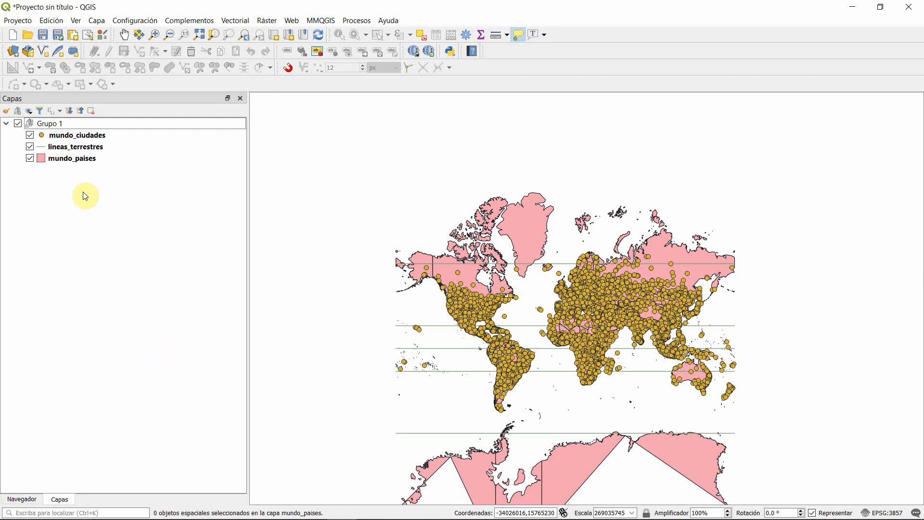
Step: Add a new empty layer group outside Grupo 1 and name it "Puntos"
right_click(153, 280)
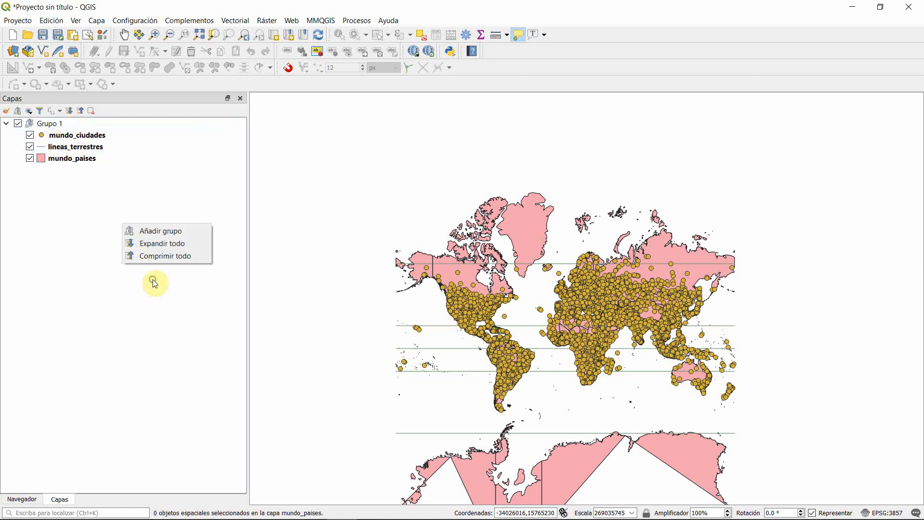
right_click(79, 216)
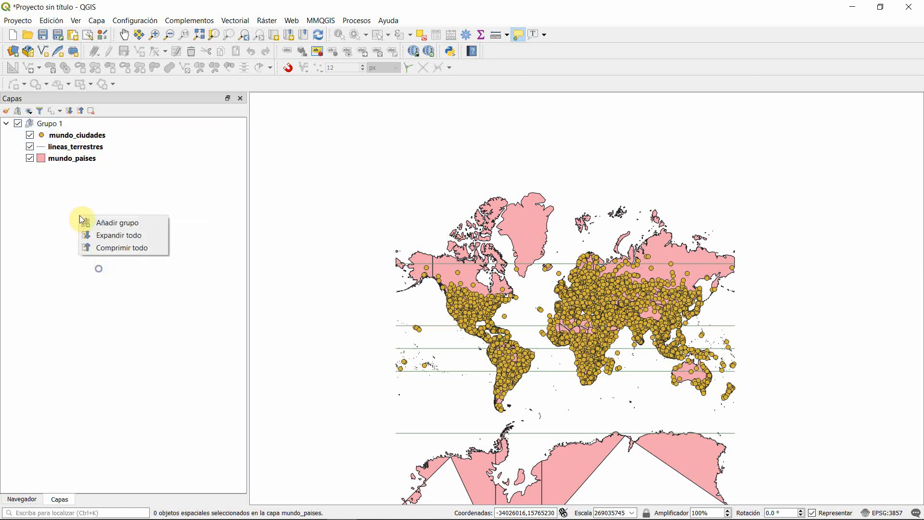
left_click(120, 228)
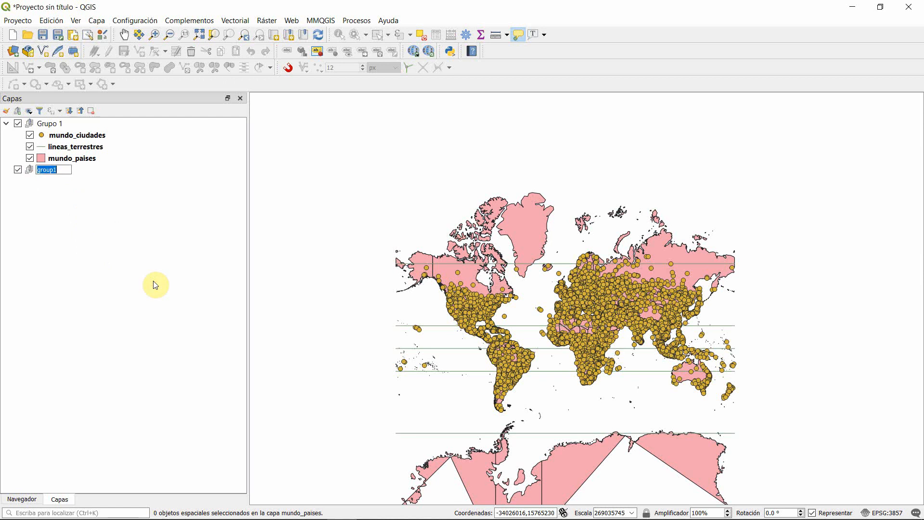
type("Puntos")
left_click(154, 284)
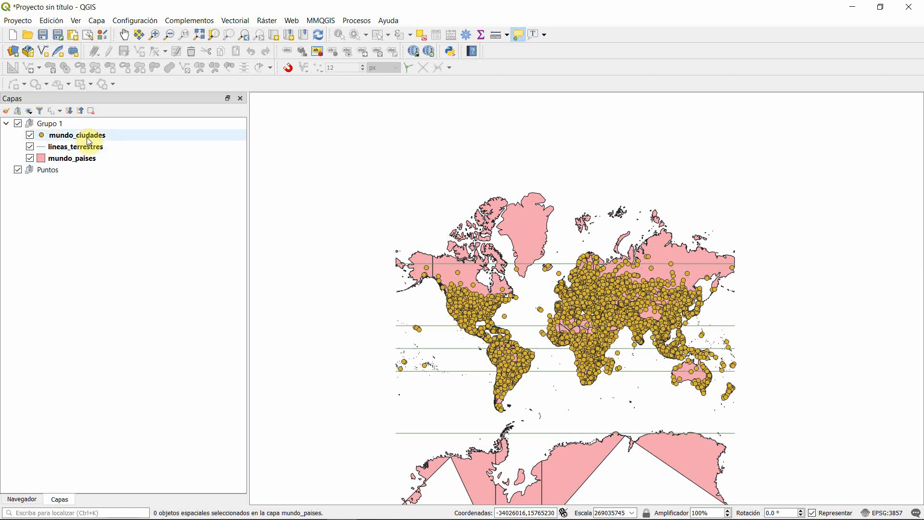
Step: Move the mundo_ciudades layer from Grupo 1 into the Puntos group
left_click(149, 171)
left_click(120, 138)
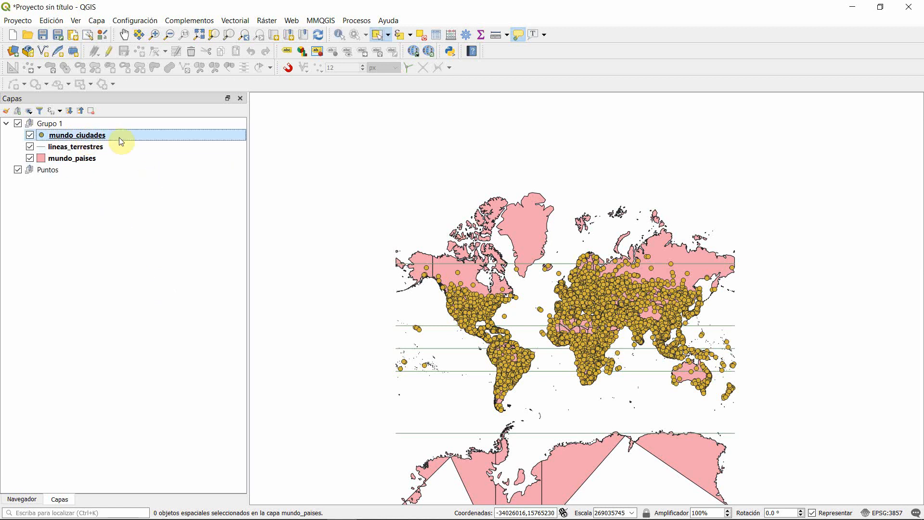
left_click_drag(139, 139, 188, 167)
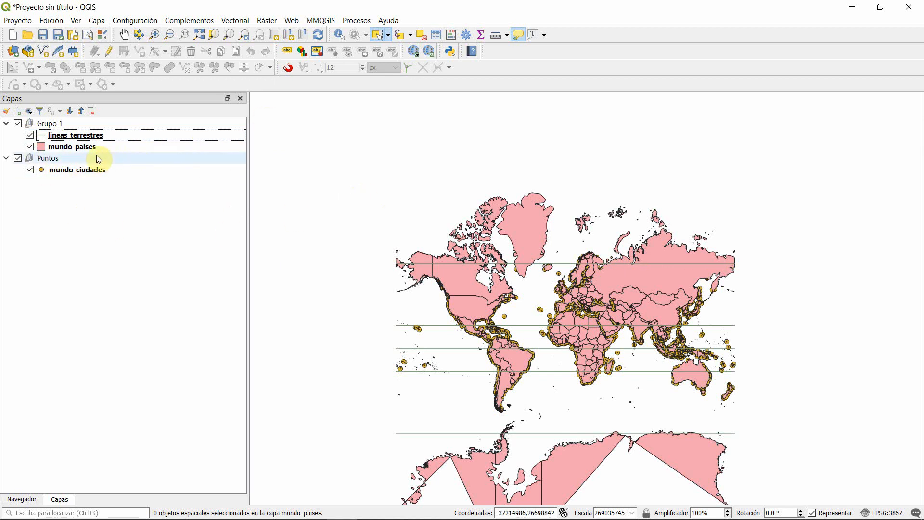
Step: Nest the Puntos group inside Grupo 1, and move it back out to sit above Grupo 1
left_click_drag(48, 162, 148, 127)
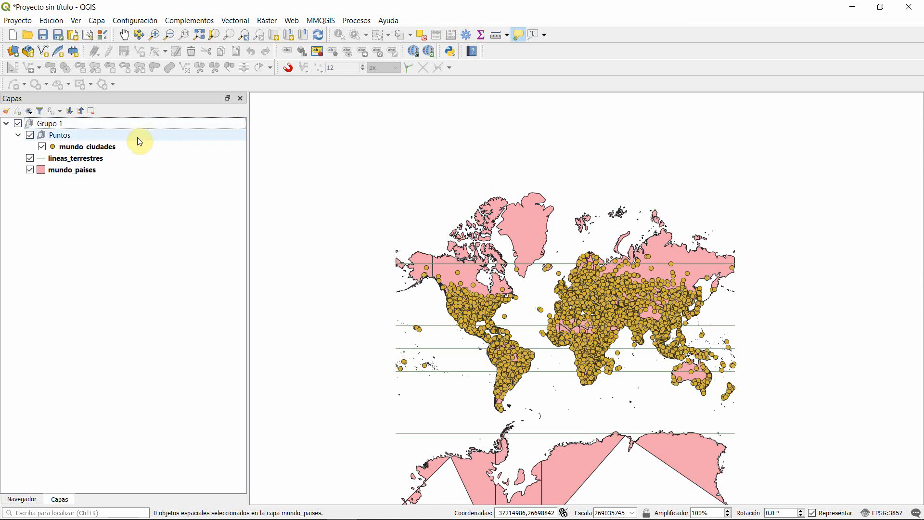
left_click_drag(131, 137, 154, 118)
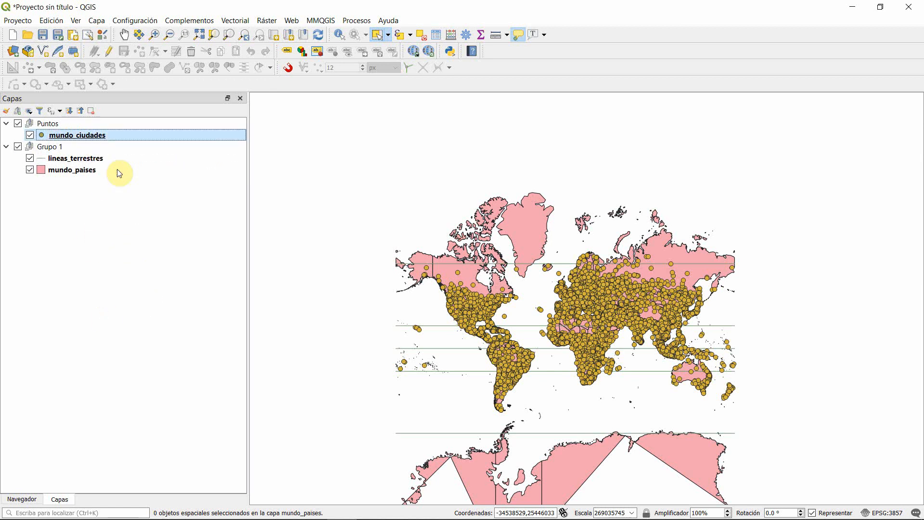
Step: Open the attribute table of the mundo_ciudades layer
left_click(79, 136)
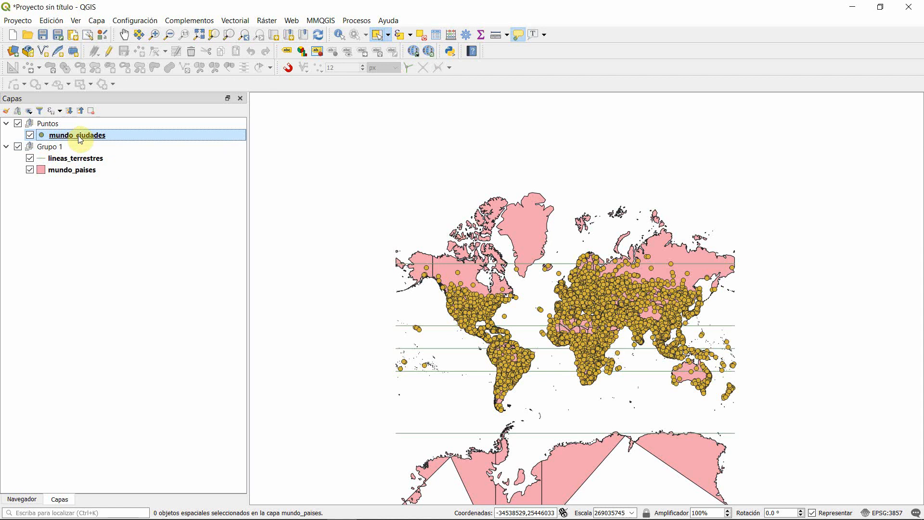
right_click(79, 135)
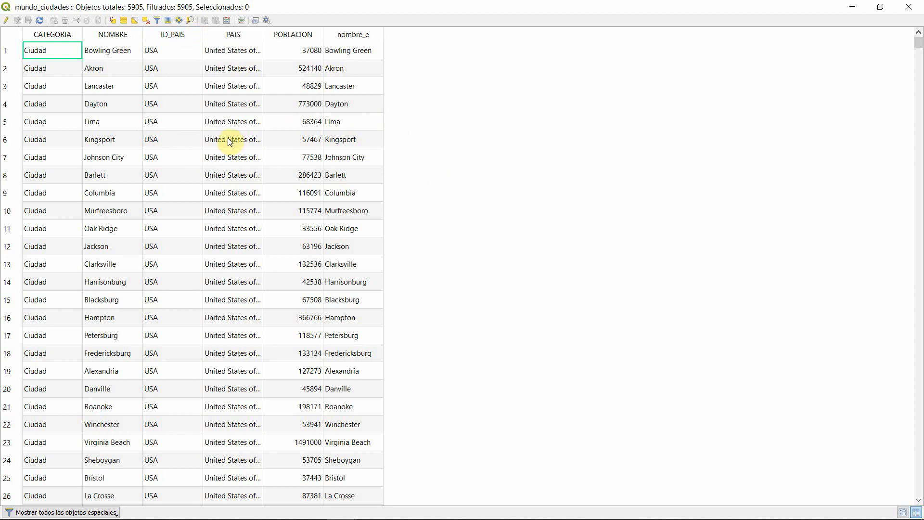
Step: Browse the mundo_ciudades attribute table, sort its records by CATEGORIA, and close the table
scroll(117, 145, "down", 20)
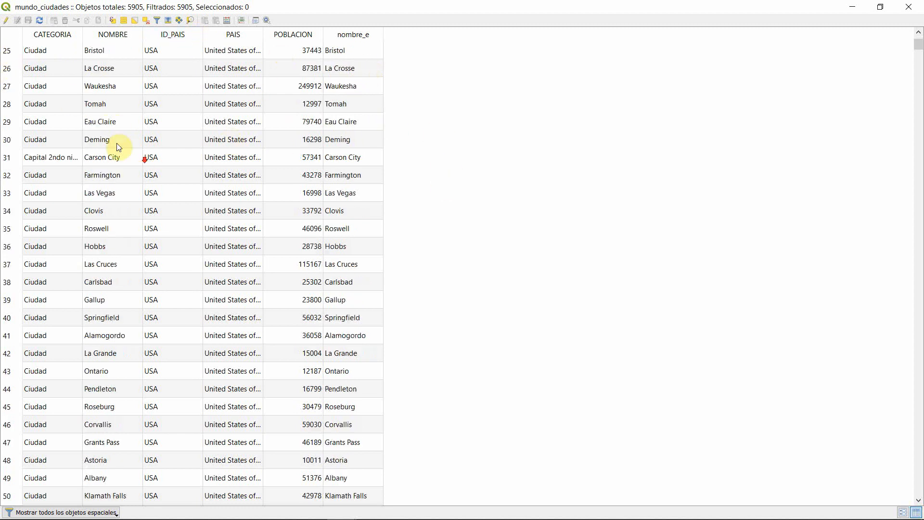
scroll(148, 185, "down", 20)
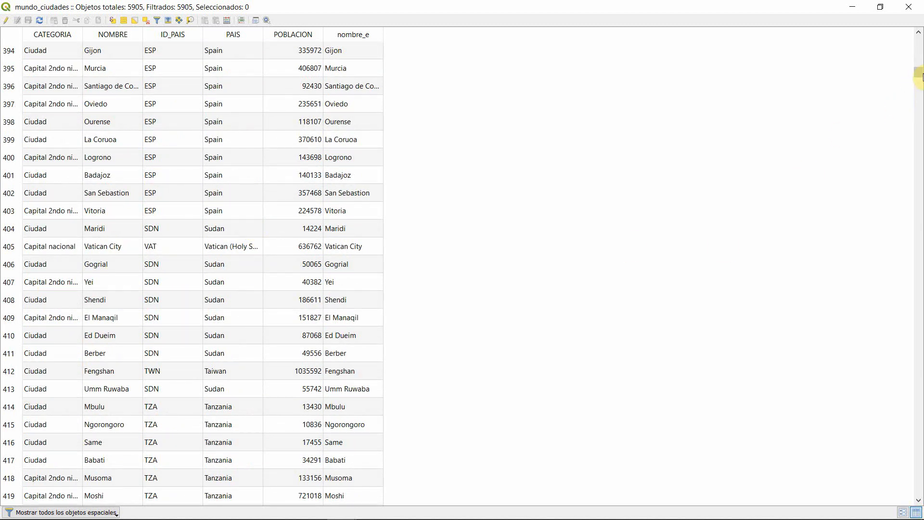
left_click_drag(919, 72, 918, 426)
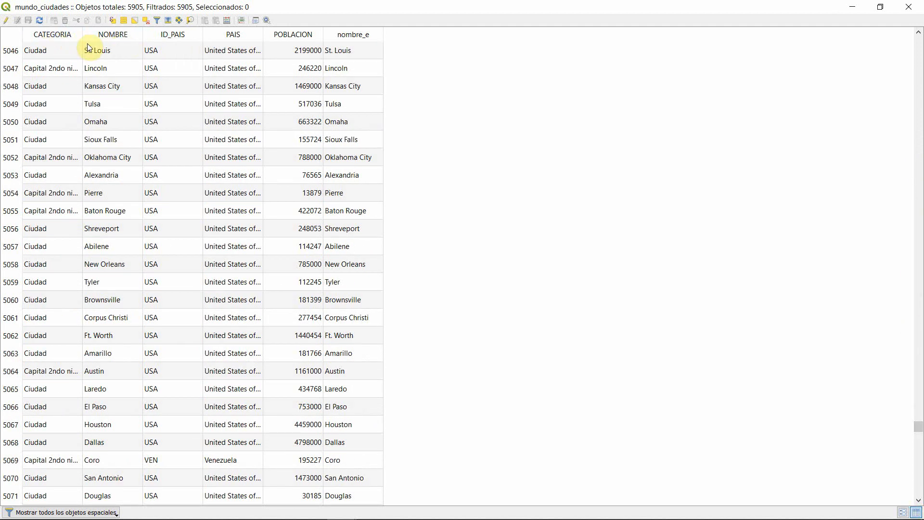
left_click(73, 34)
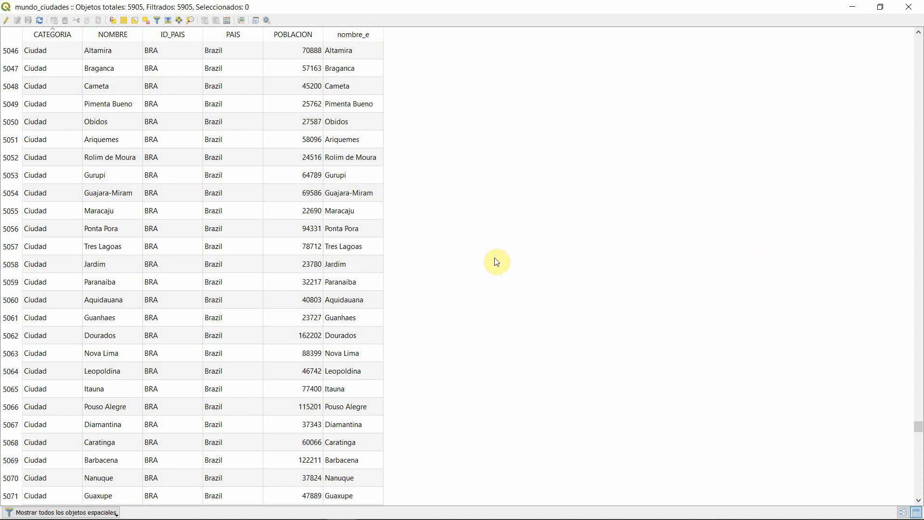
left_click(909, 6)
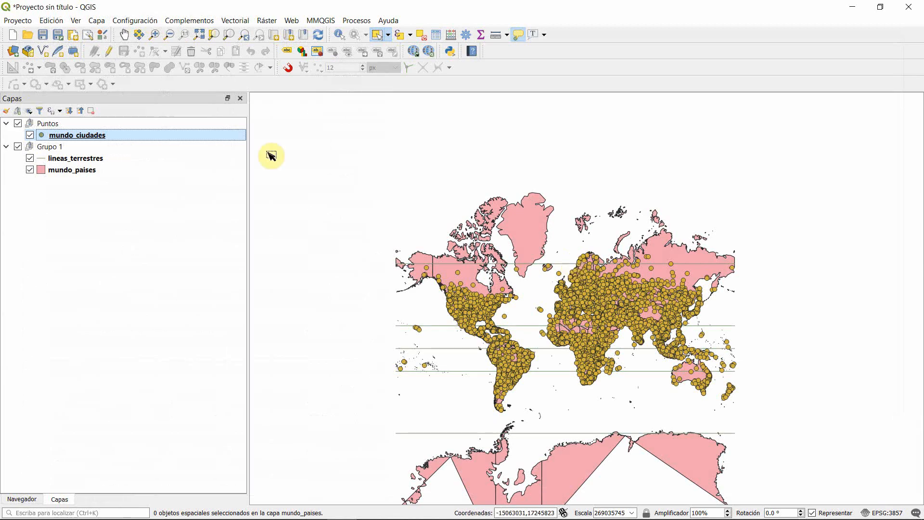
Step: Open the mundo_ciudades layer properties and review its general information and the available source encodings
right_click(137, 138)
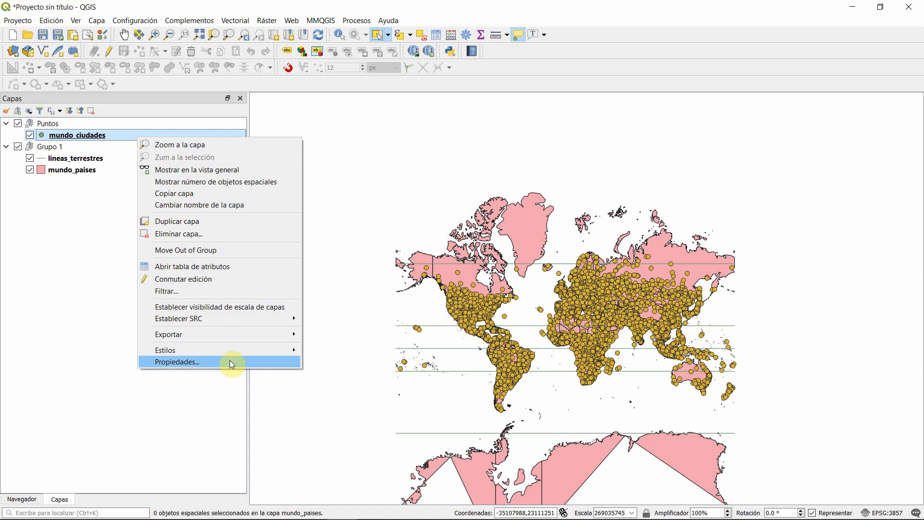
left_click(289, 456)
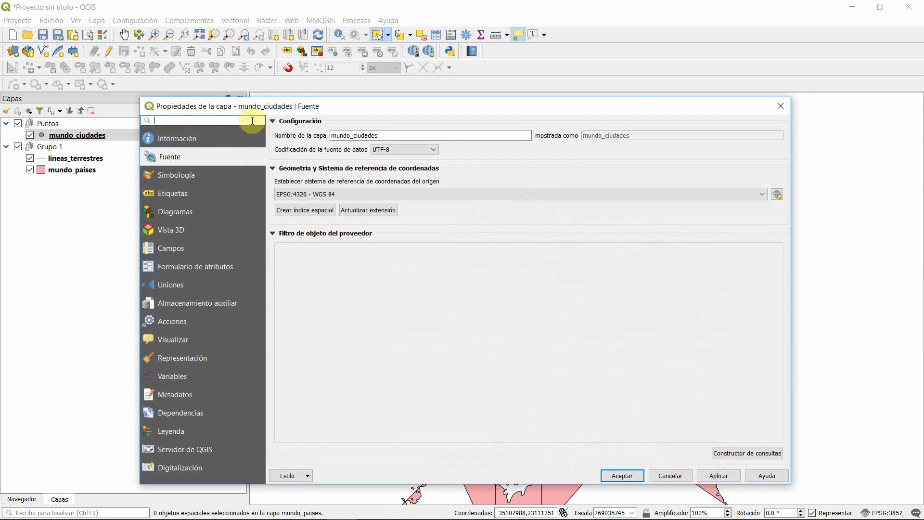
left_click_drag(231, 107, 253, 76)
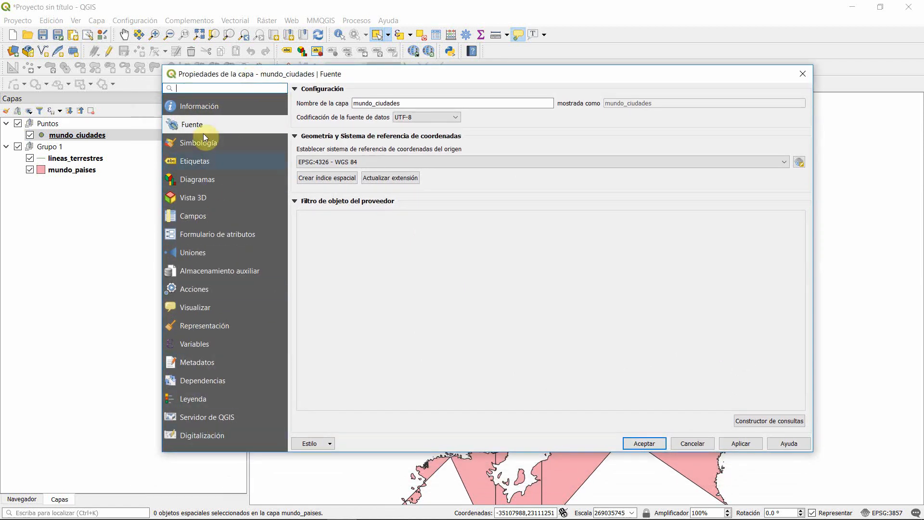
left_click(198, 104)
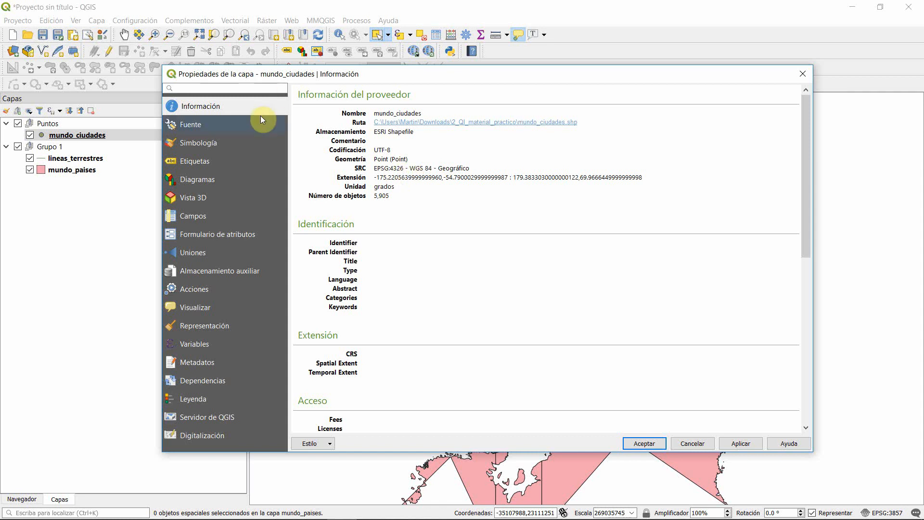
left_click(190, 123)
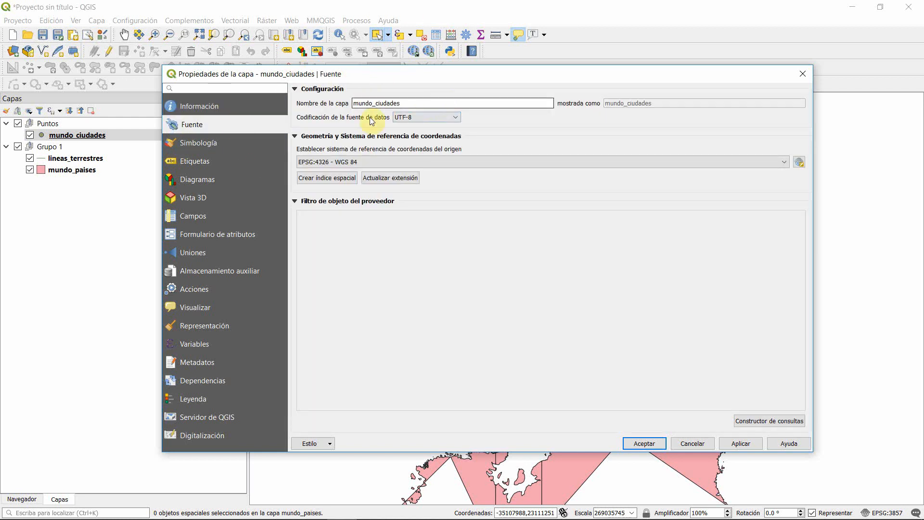
left_click(525, 148)
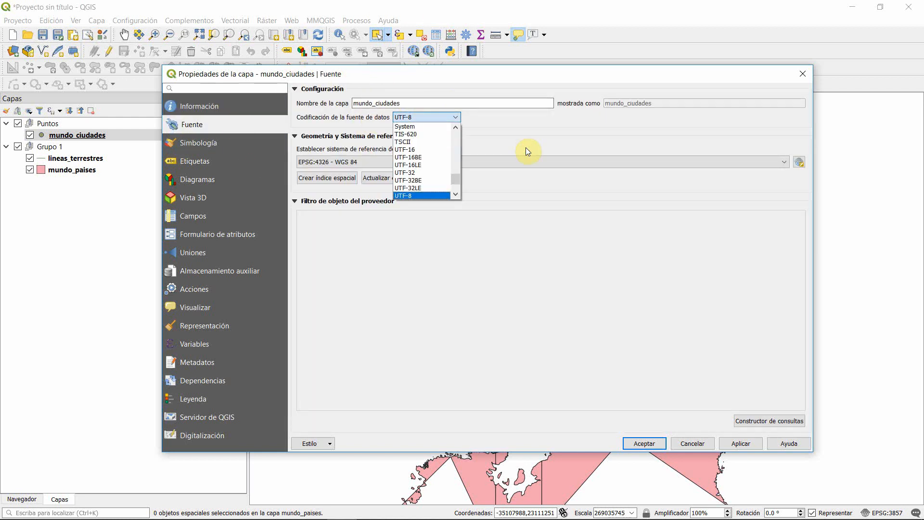
left_click_drag(460, 182, 456, 164)
left_click(651, 162)
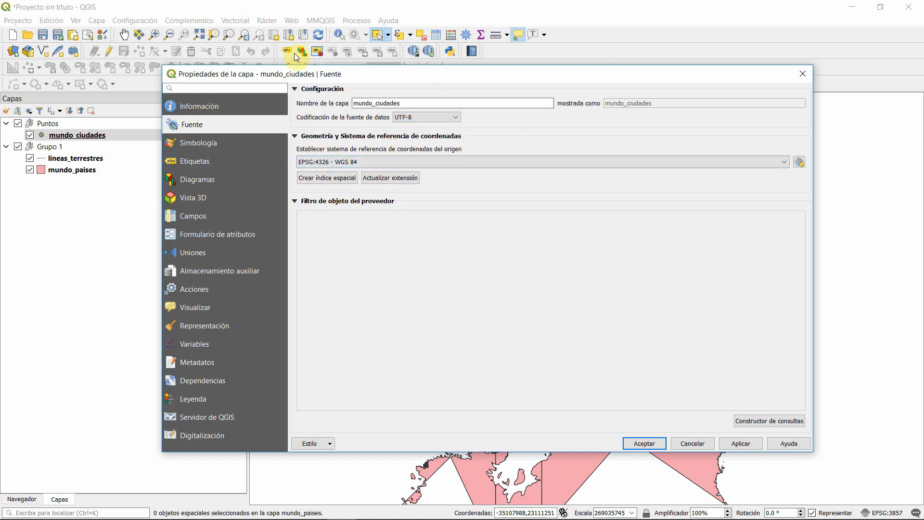
Step: Review the symbology and label settings of the mundo_ciudades layer, and close its properties
left_click(208, 146)
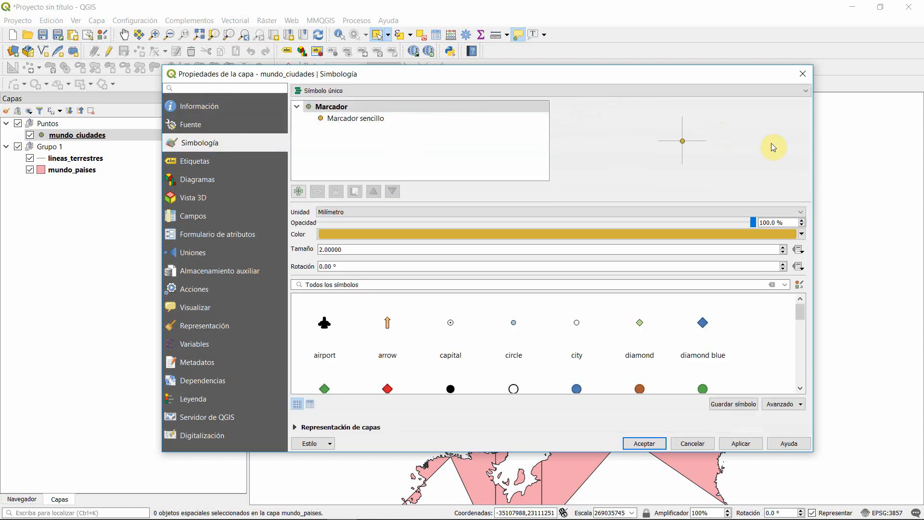
mouse_move(802, 306)
left_mouse_down()
mouse_move(808, 345)
mouse_move(810, 308)
left_mouse_up()
left_click(217, 162)
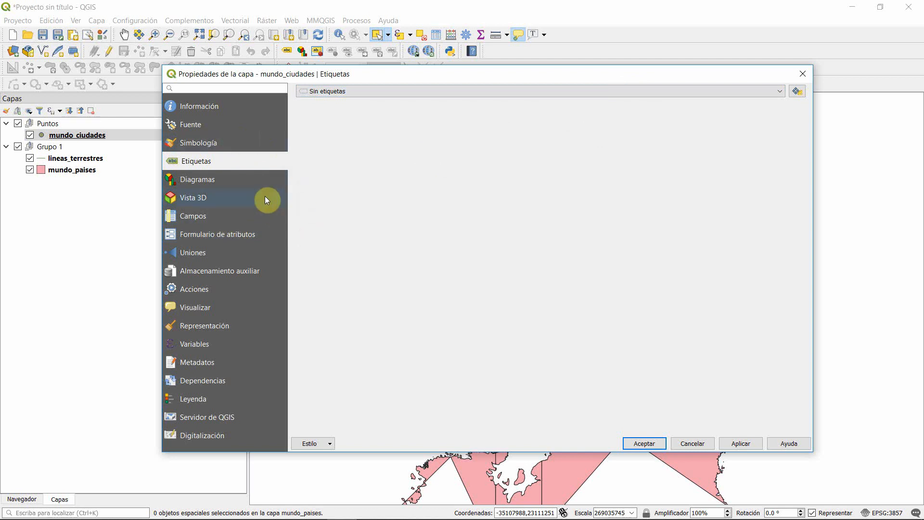
left_click(644, 443)
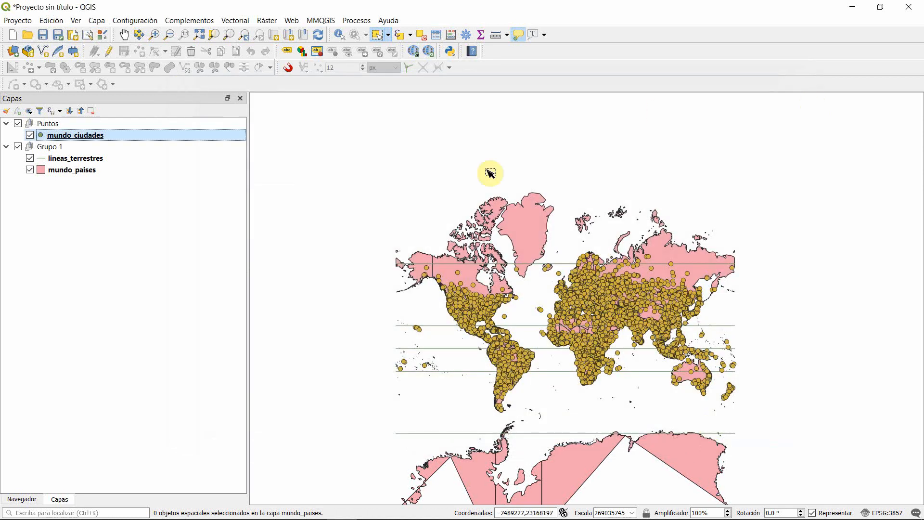
Step: Select Argentina and Uruguay on the map in the mundo_paises layer
scroll(486, 361, "up", 2)
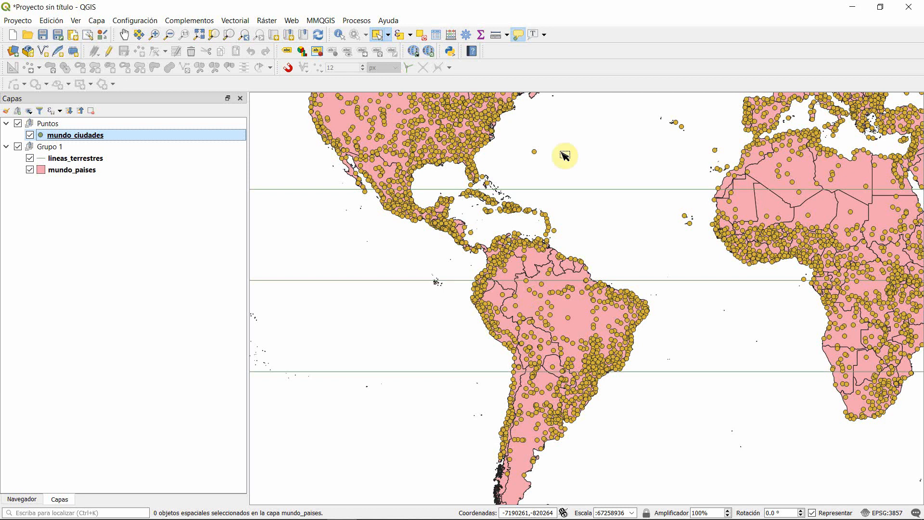
left_click(102, 173)
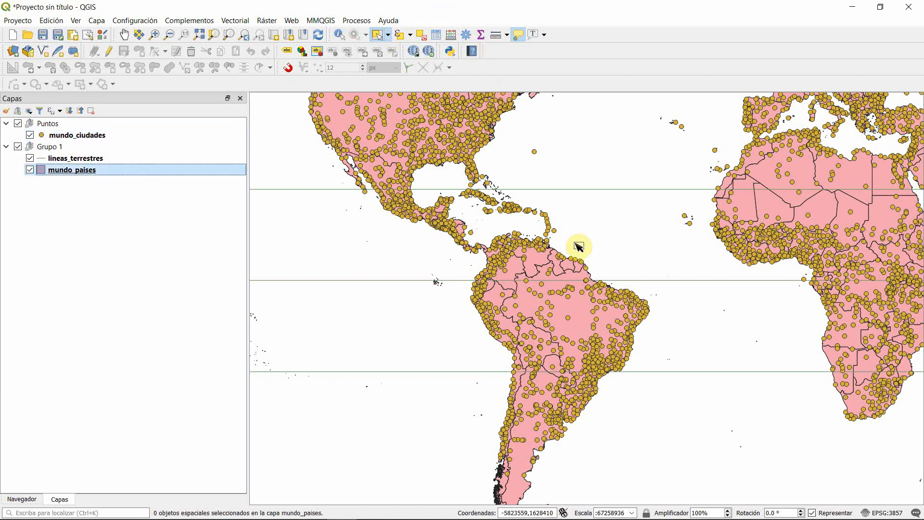
left_click_drag(516, 423, 464, 289)
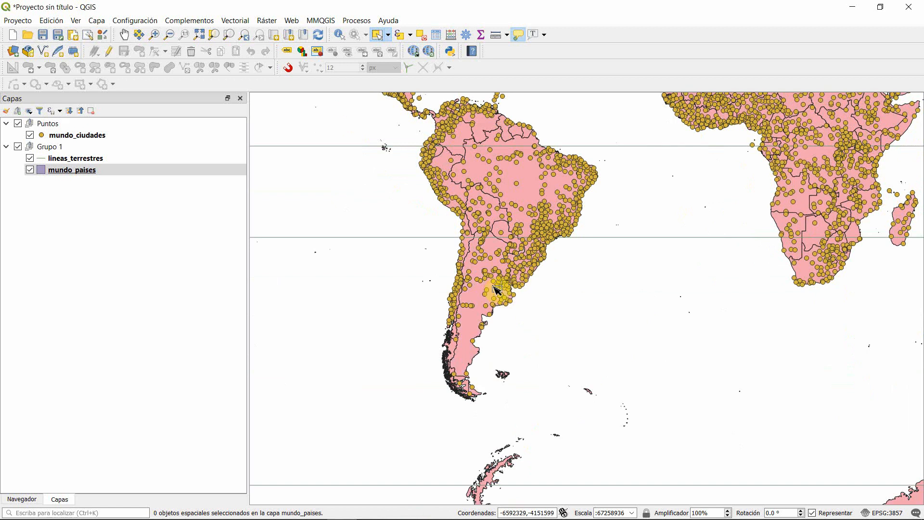
left_click(525, 277)
left_click(522, 278, "shift")
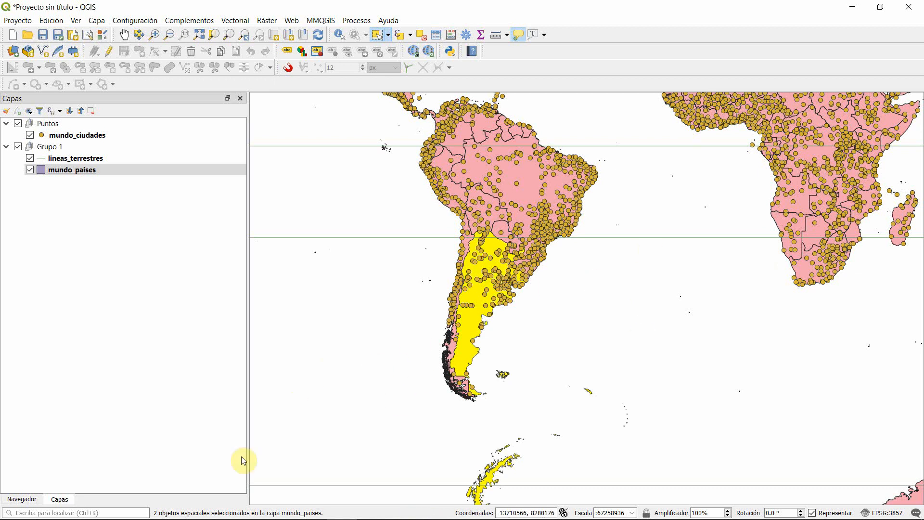
Step: Start exporting the features of the mundo_paises layer in ESRI shapefile format
mouse_move(203, 494)
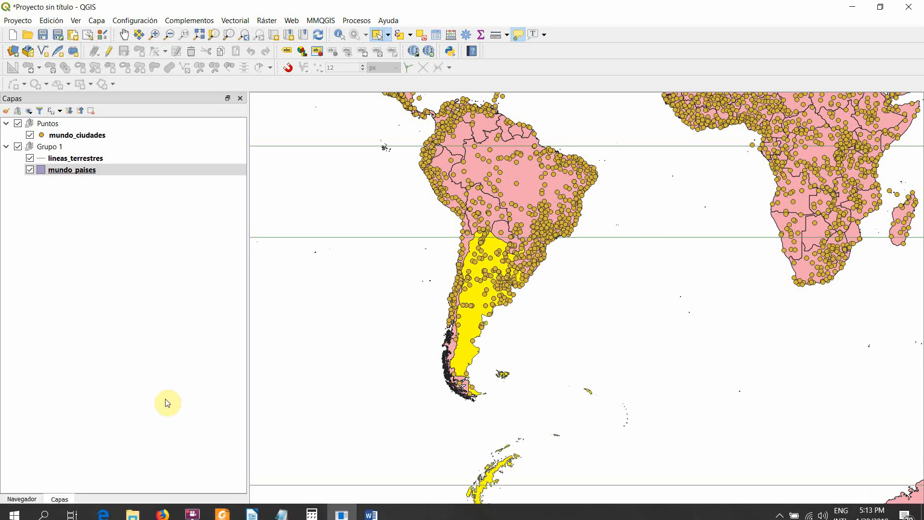
right_click(114, 169)
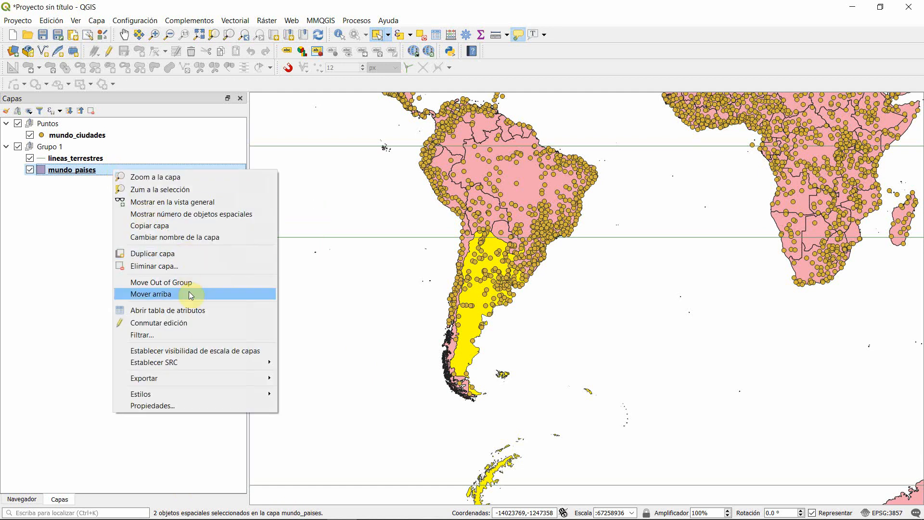
mouse_move(190, 386)
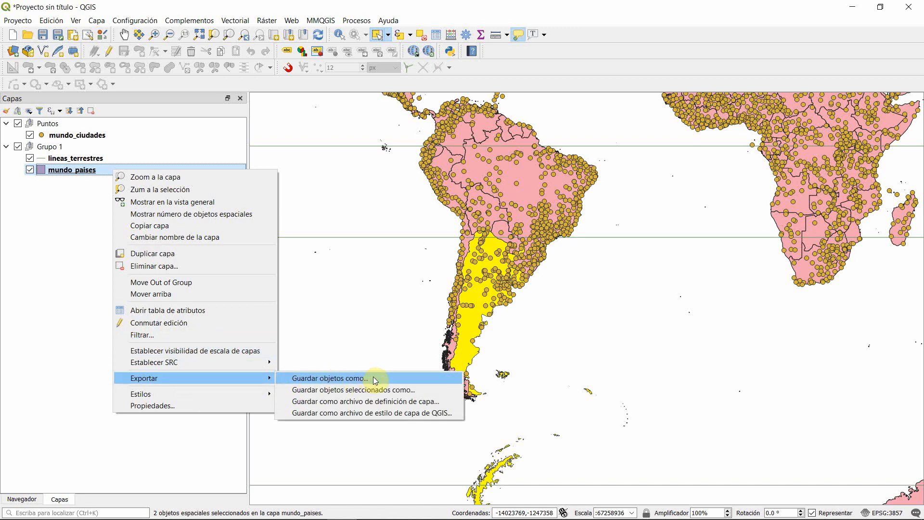
left_click(402, 381)
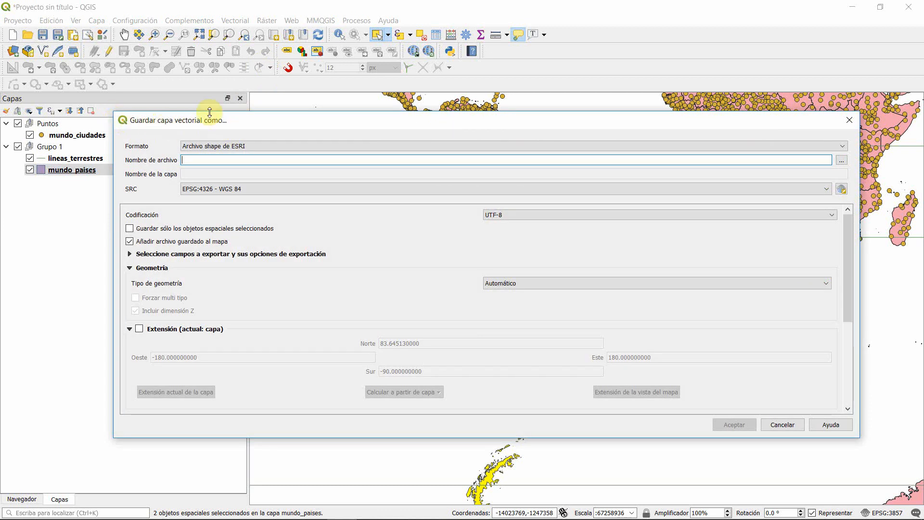
left_click(845, 146)
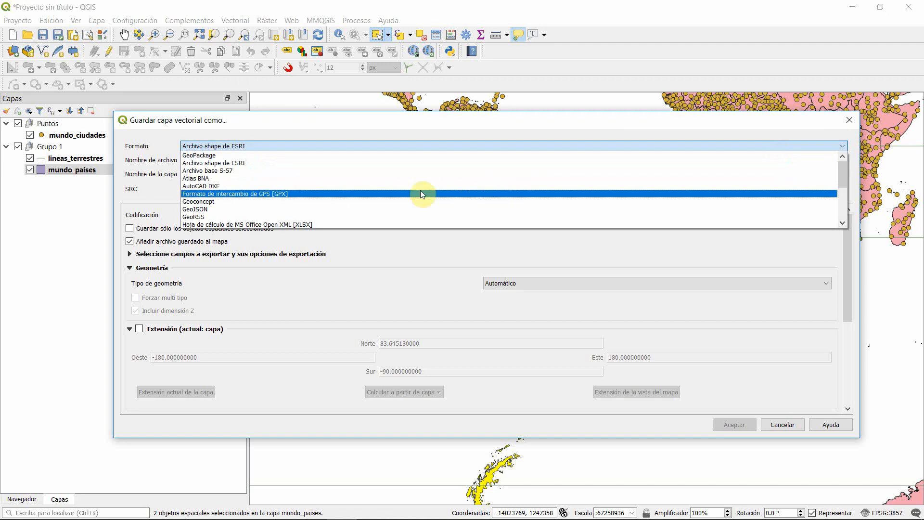
left_click(213, 164)
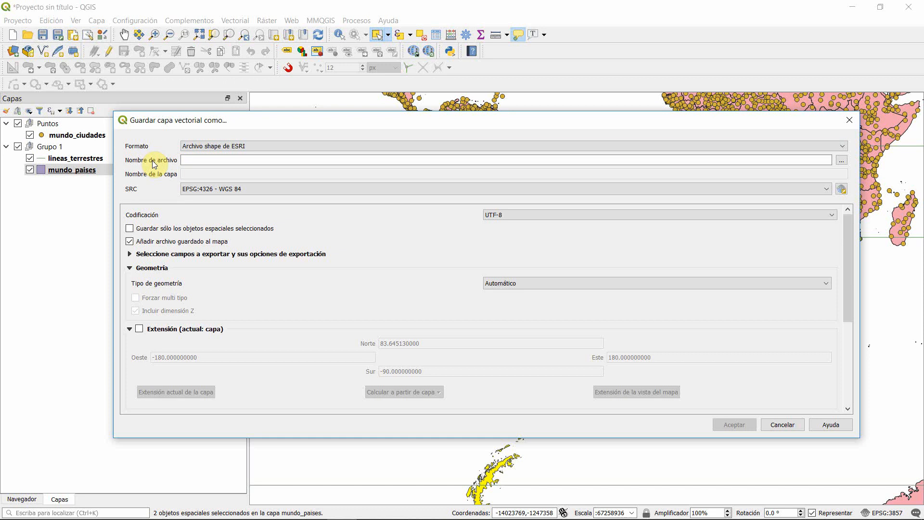
Step: Set the export's output file to arg_uru in the 2_QI_material_practico folder under Downloads
left_click(842, 161)
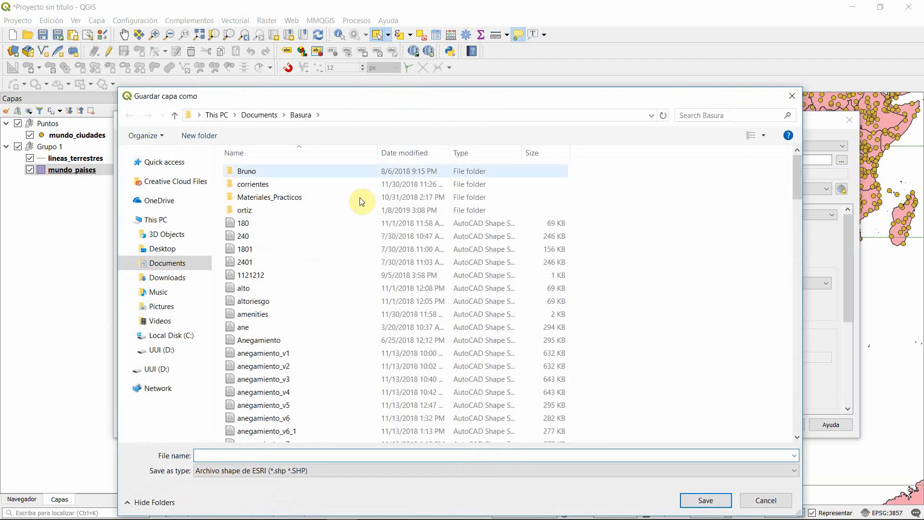
left_click(164, 277)
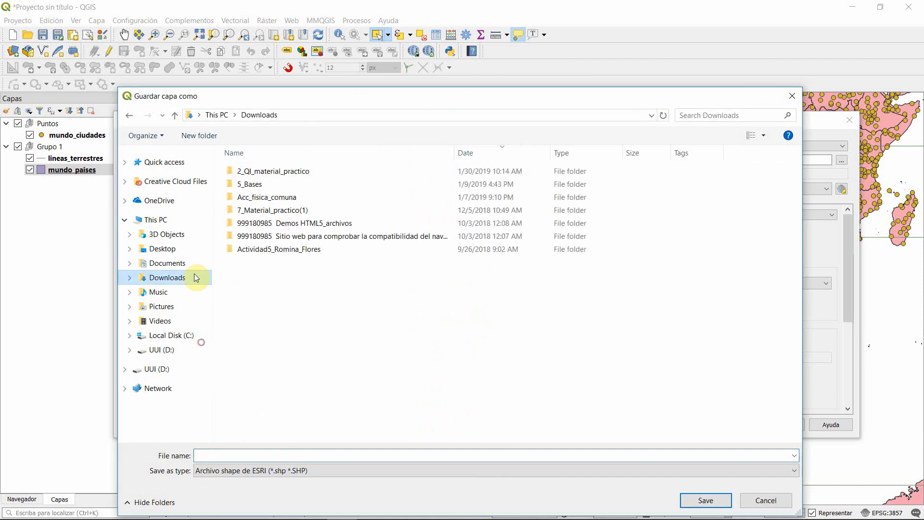
double_click(288, 173)
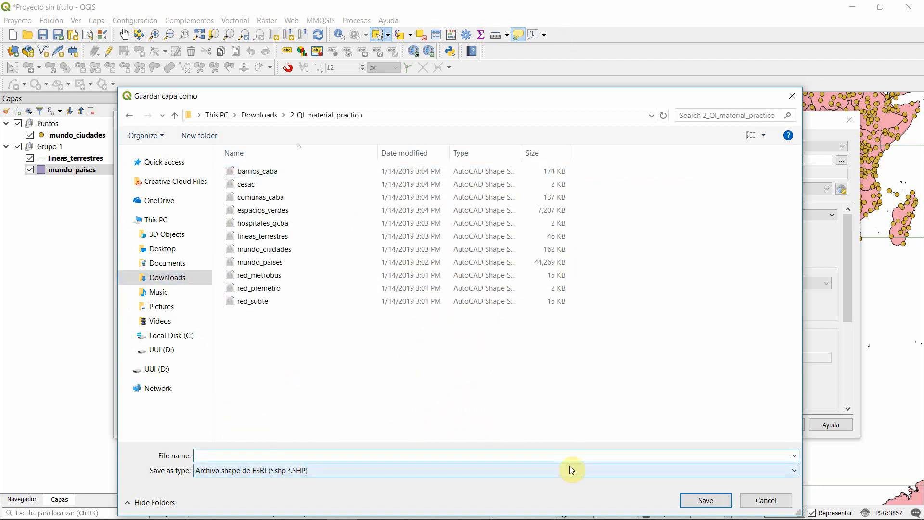
type("argentina")
key("BackSpace")
key("BackSpace")
key("BackSpace")
key("BackSpace")
key("BackSpace")
key("BackSpace")
type("_uru")
left_click(706, 500)
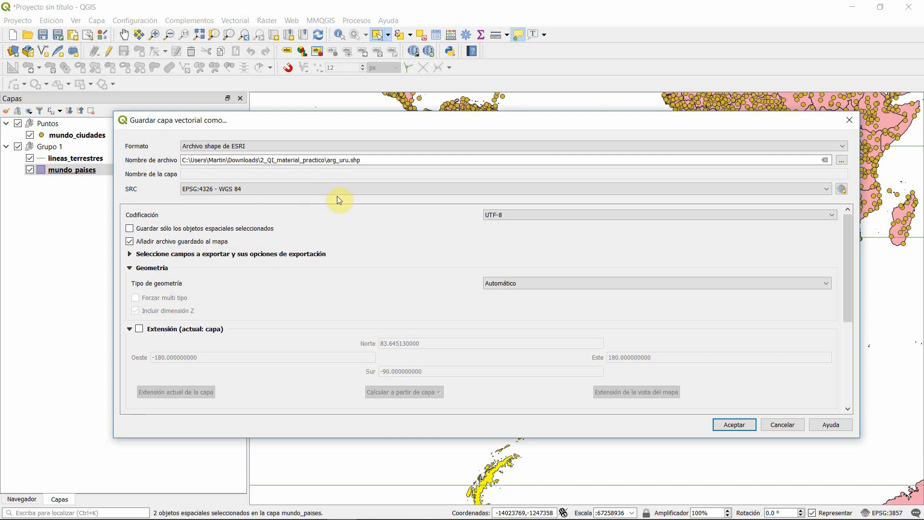
Step: Export only the selected features and show the new arg_uru layer on the map
left_click(129, 229)
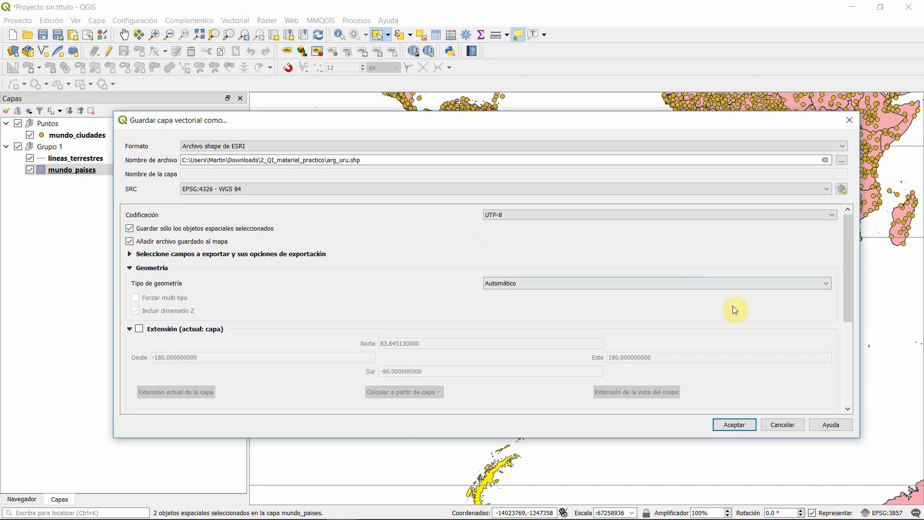
left_click(734, 425)
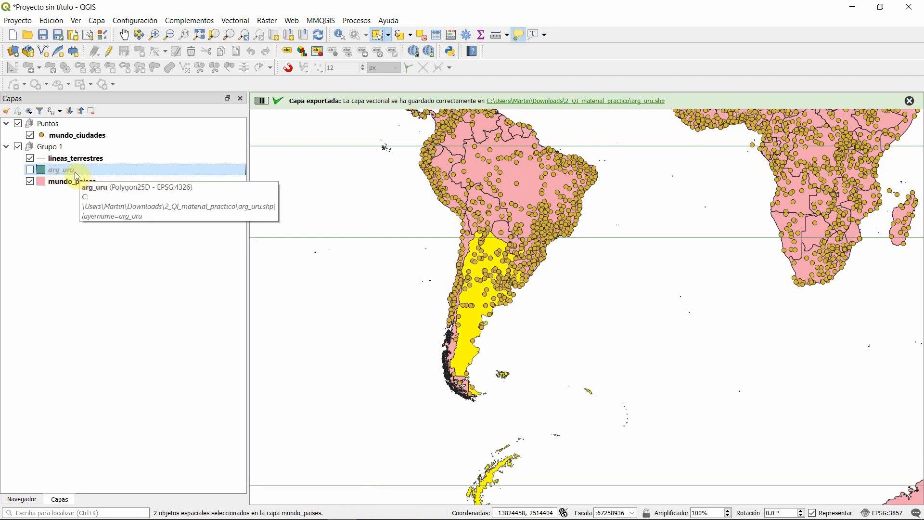
left_click(29, 170)
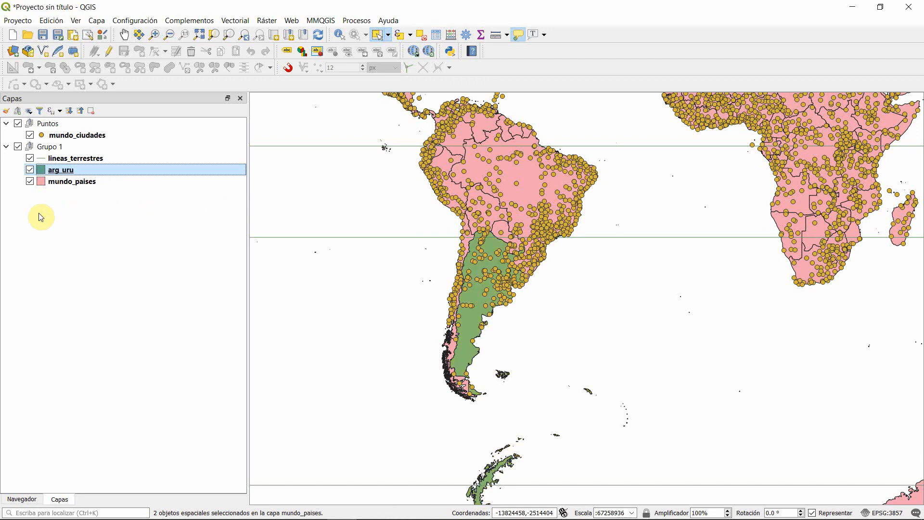
Step: Hide the mundo_ciudades layer and inspect the exported Argentina and Uruguay polygons on the map
left_click(29, 134)
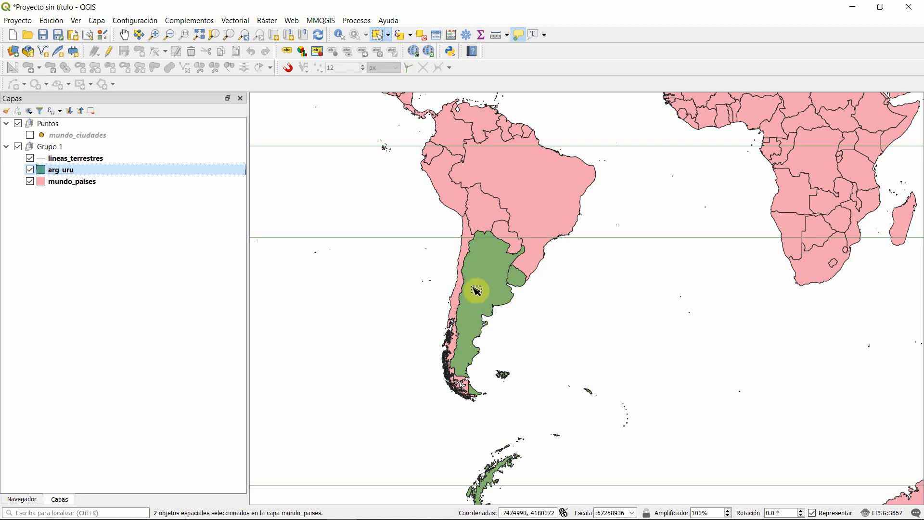
scroll(474, 289, "up", 1)
left_click_drag(513, 234, 486, 185)
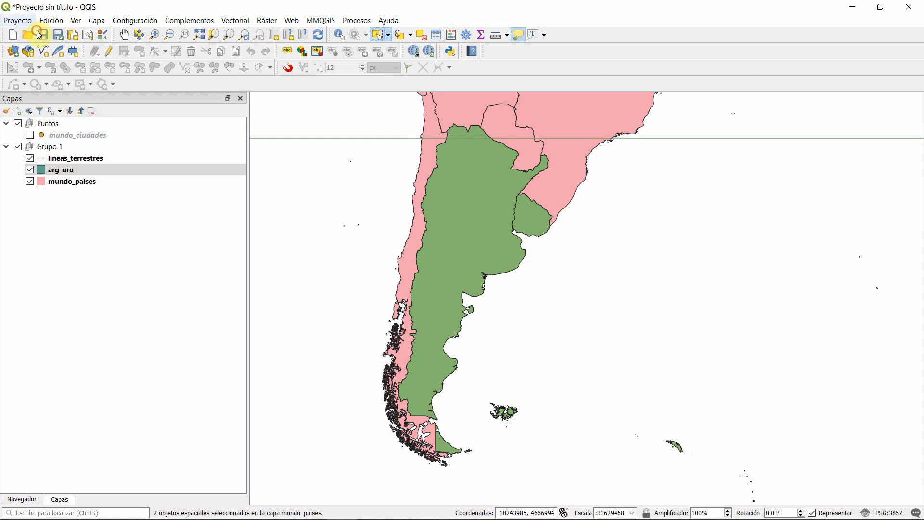
Step: Examine the extent, scale and resolution options for exporting the map as an image, and close them without saving
left_click(17, 20)
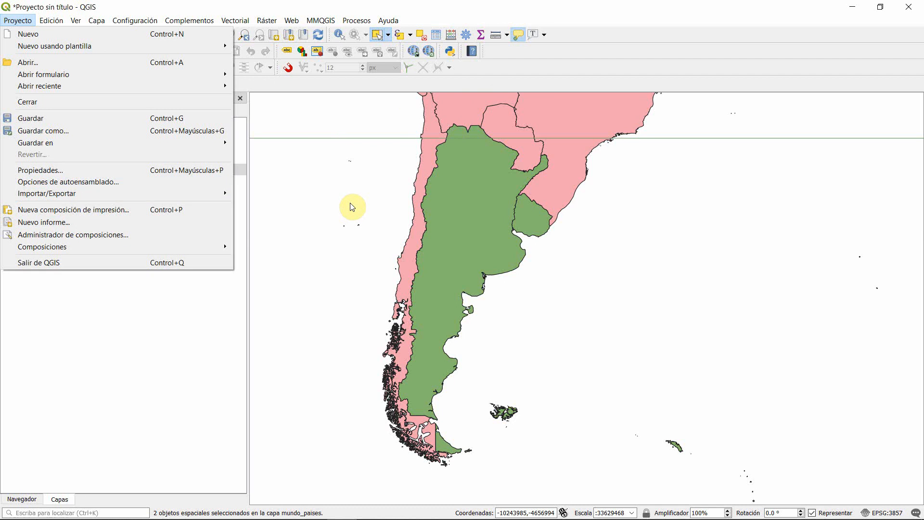
mouse_move(169, 192)
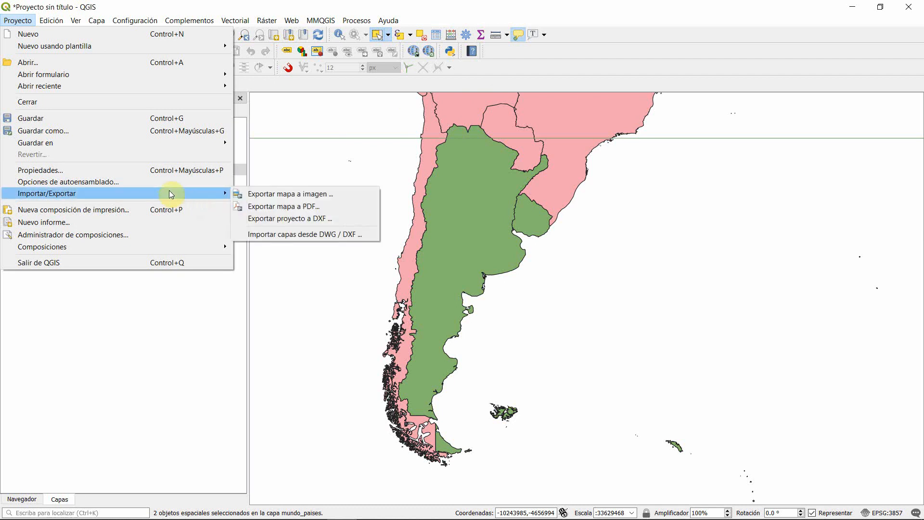
left_click(348, 196)
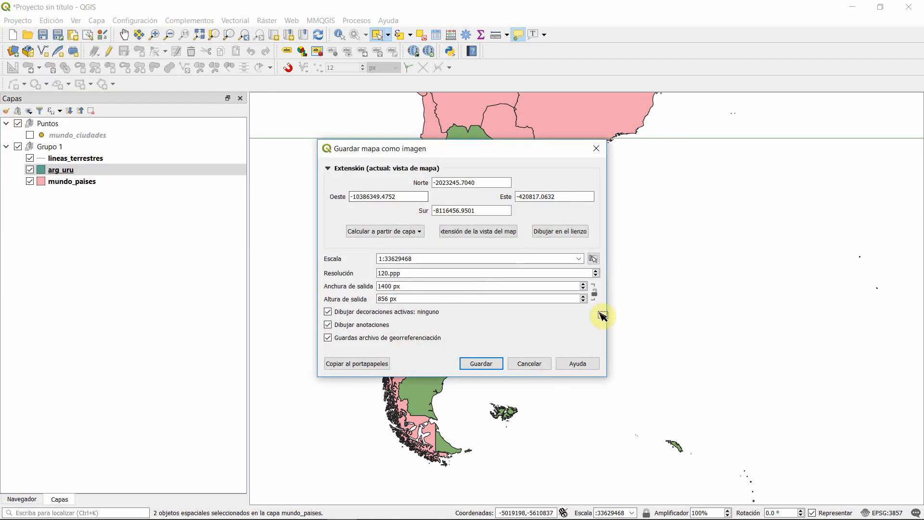
left_click_drag(413, 150, 491, 172)
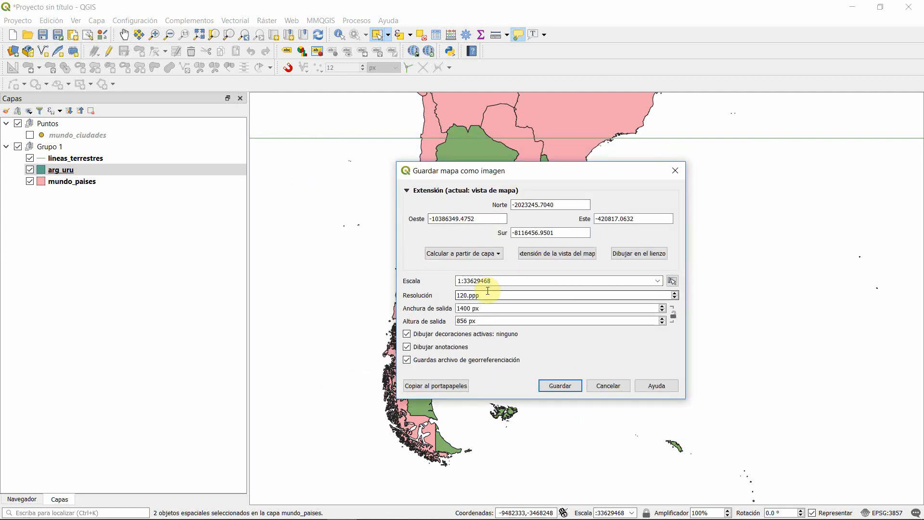
left_click(609, 388)
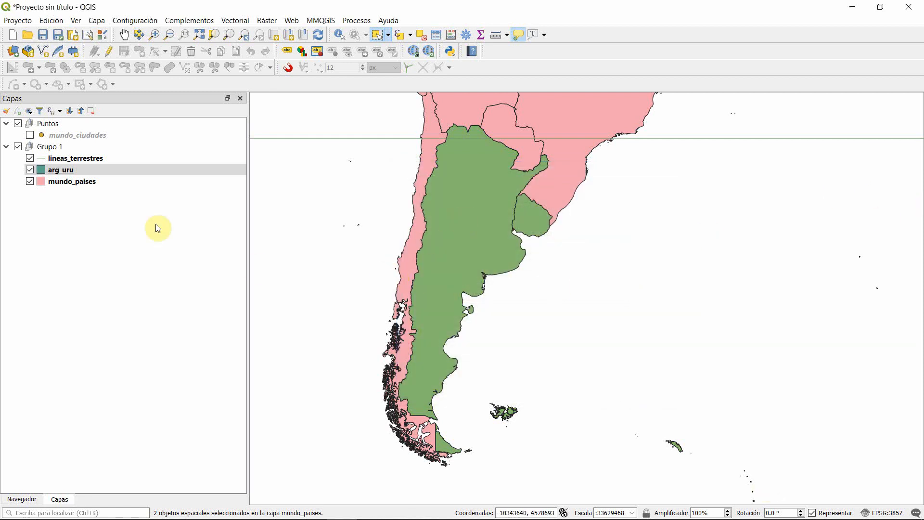
Step: Save the project as proyecto1 in QGZ format in the Cultura folder under Documents > Cambalache
left_click(15, 21)
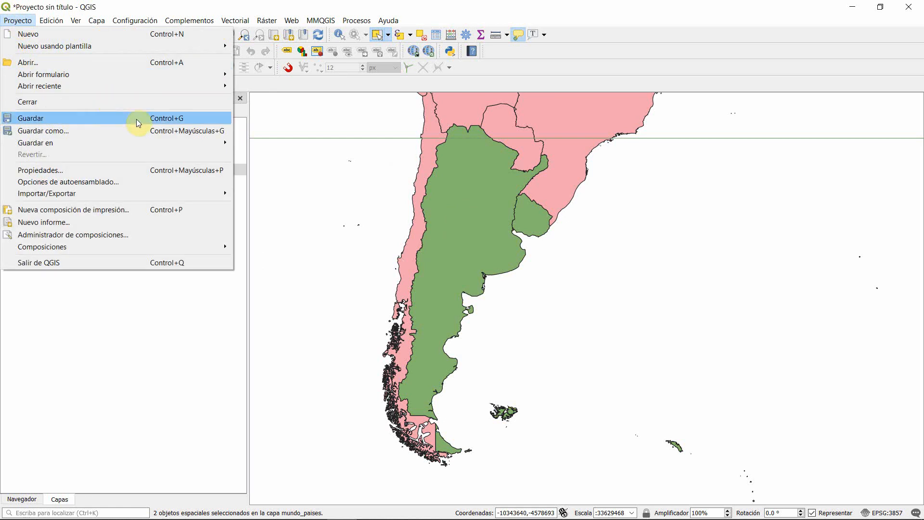
left_click(419, 3)
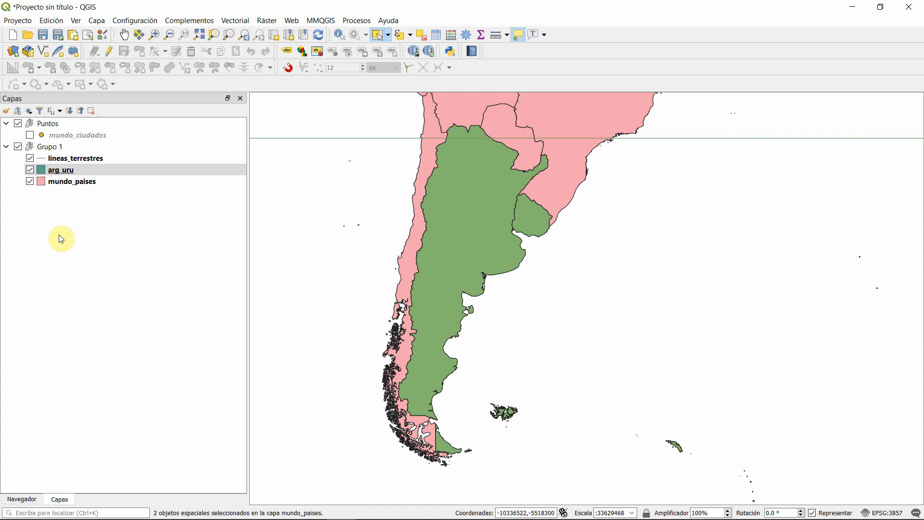
left_click(18, 20)
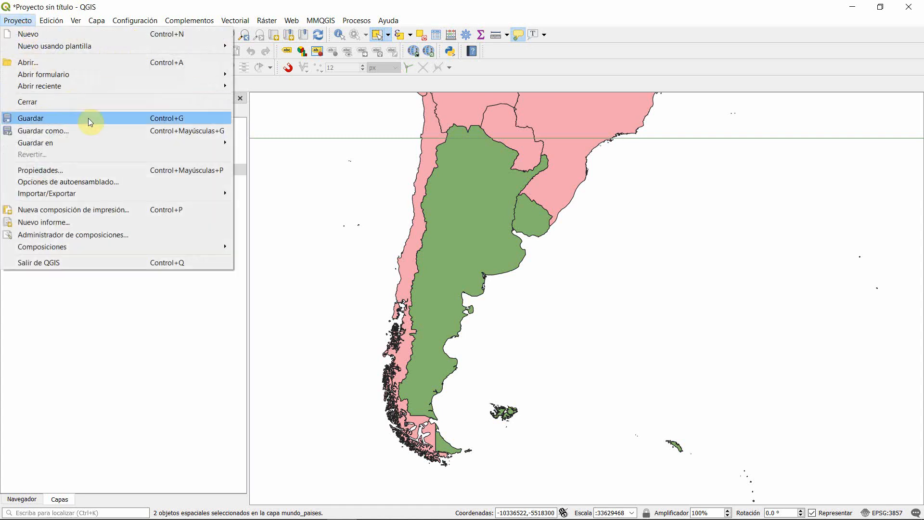
left_click(142, 130)
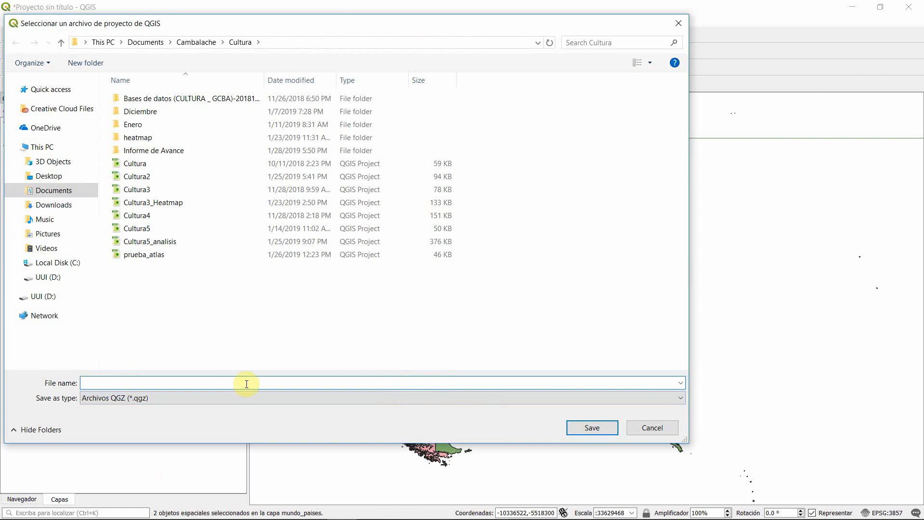
type("p")
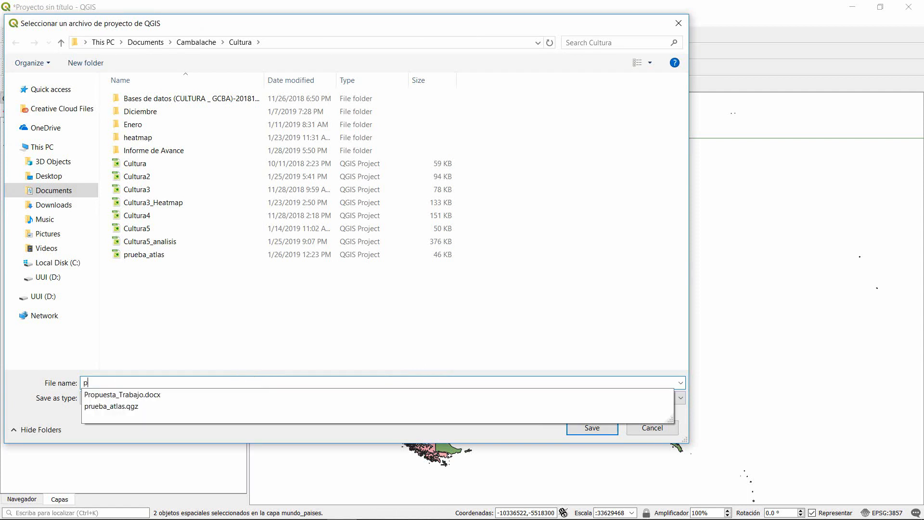
type("royecto1")
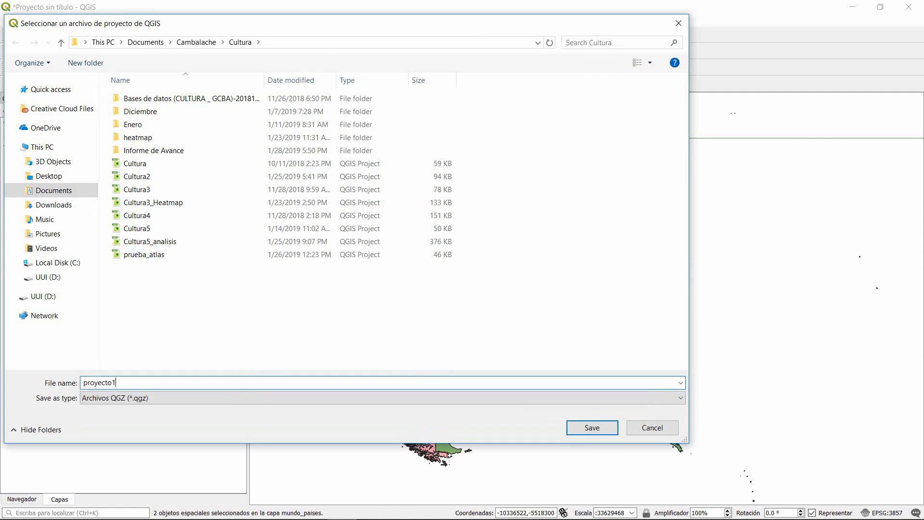
left_click(593, 430)
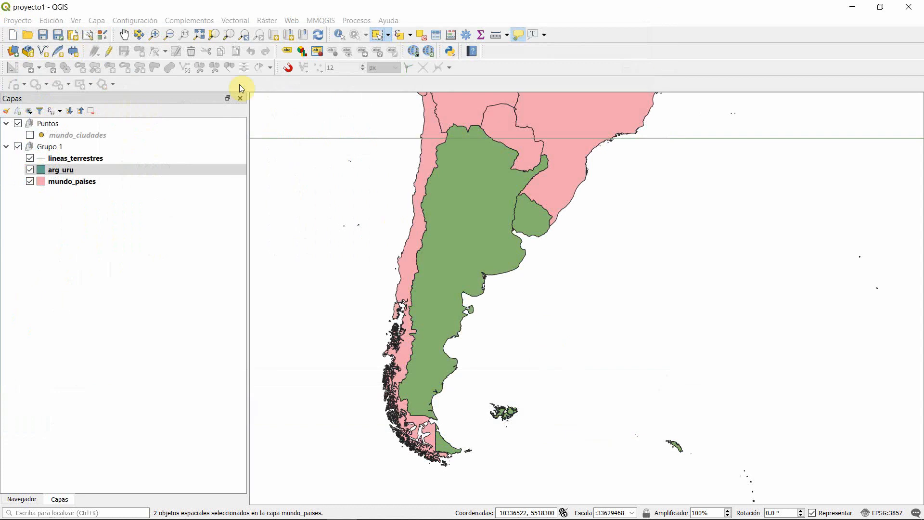